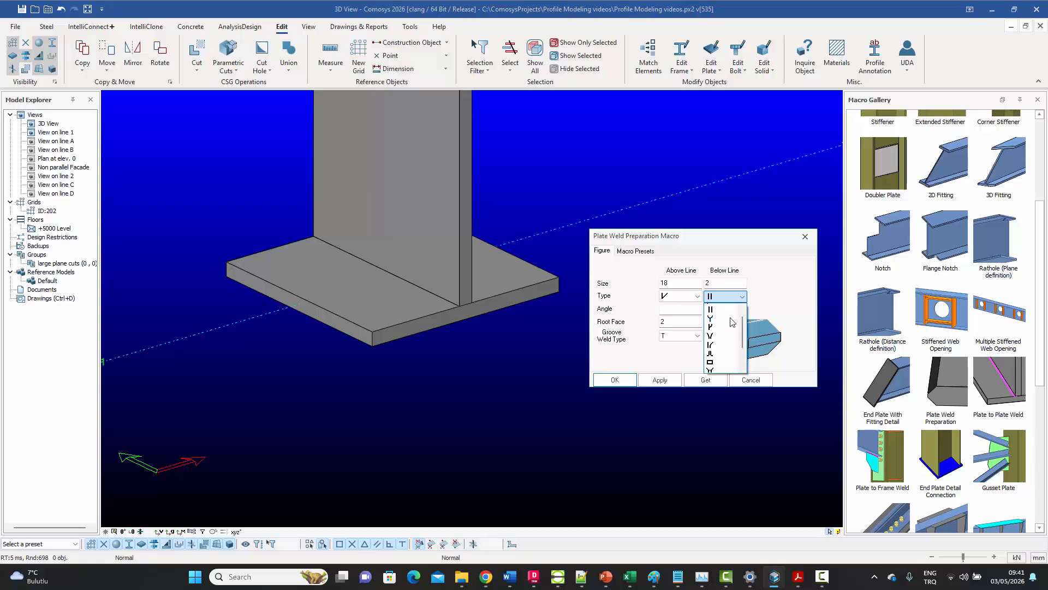
Step: Set the plate weld preparation to single-bevel below the line, with a size of 9 both above and below
{"action": "scroll", "coordinate": [731, 319], "scroll_direction": "up", "scroll_amount": 3}
{"action": "left_click", "coordinate": [713, 328]}
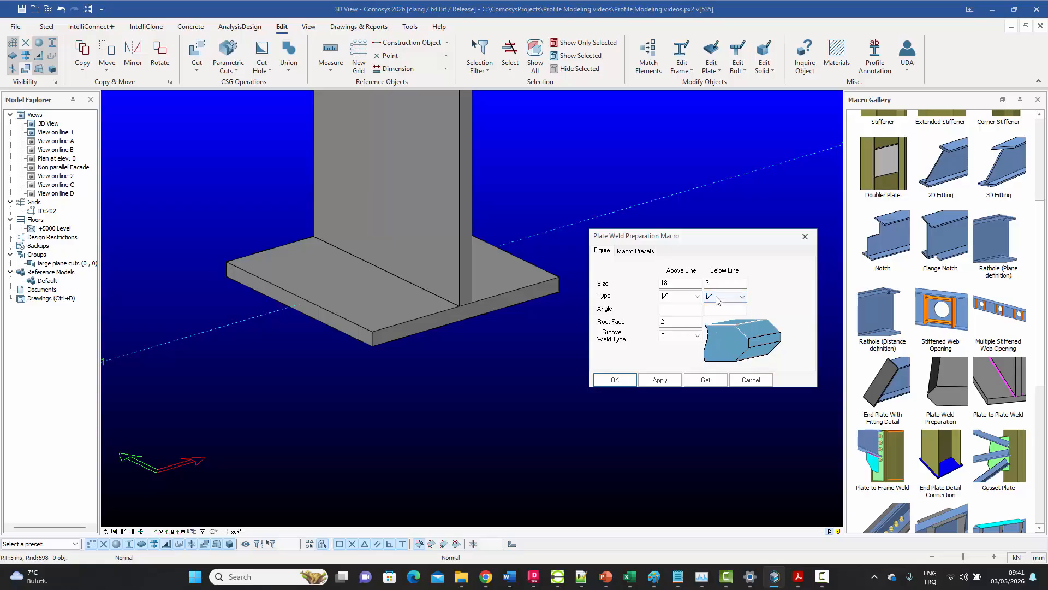
{"action": "left_click", "coordinate": [671, 285]}
{"action": "left_click_drag", "start_coordinate": [674, 284], "coordinate": [635, 288]}
{"action": "left_click_drag", "start_coordinate": [728, 285], "coordinate": [705, 284]}
{"action": "type", "text": "9"}
{"action": "left_click", "coordinate": [615, 380]}
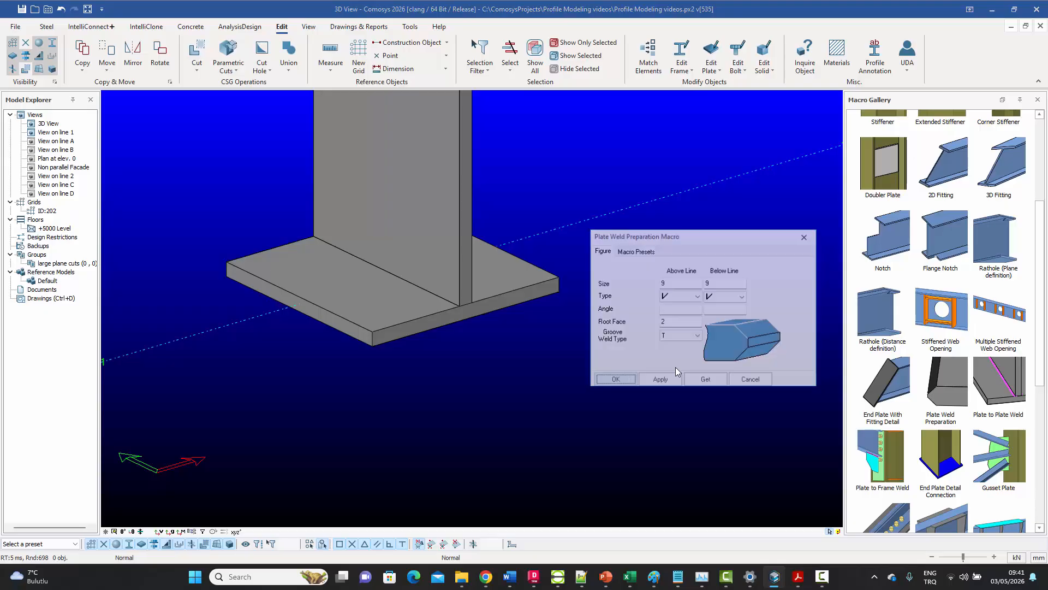
Step: Apply the double-sided weld preparation to the lower edge of the tee joint's vertical plate and check its profile from the front
{"action": "left_click", "coordinate": [945, 386]}
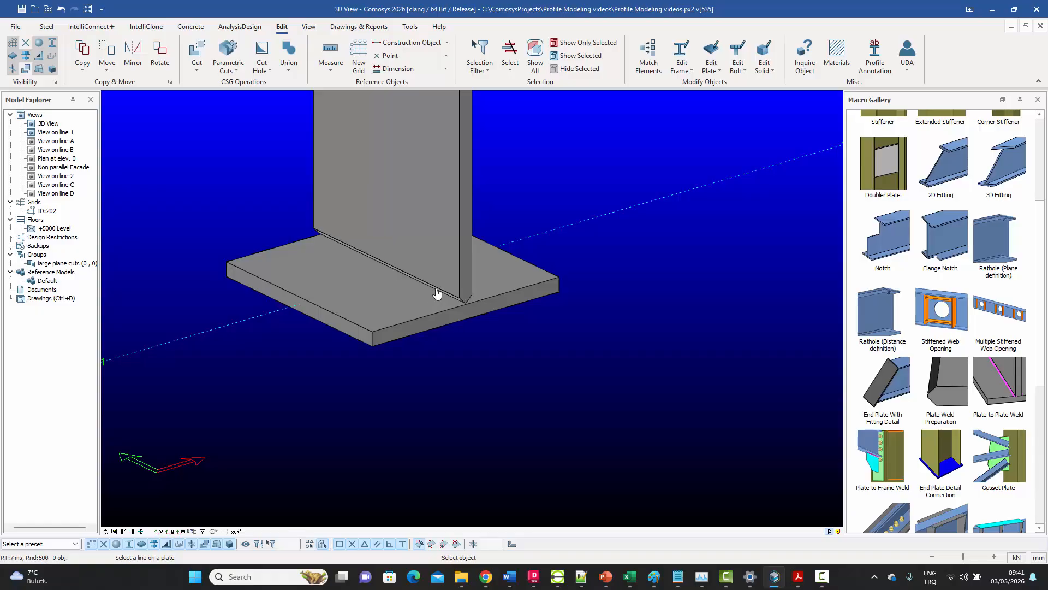
{"action": "left_click", "coordinate": [468, 267]}
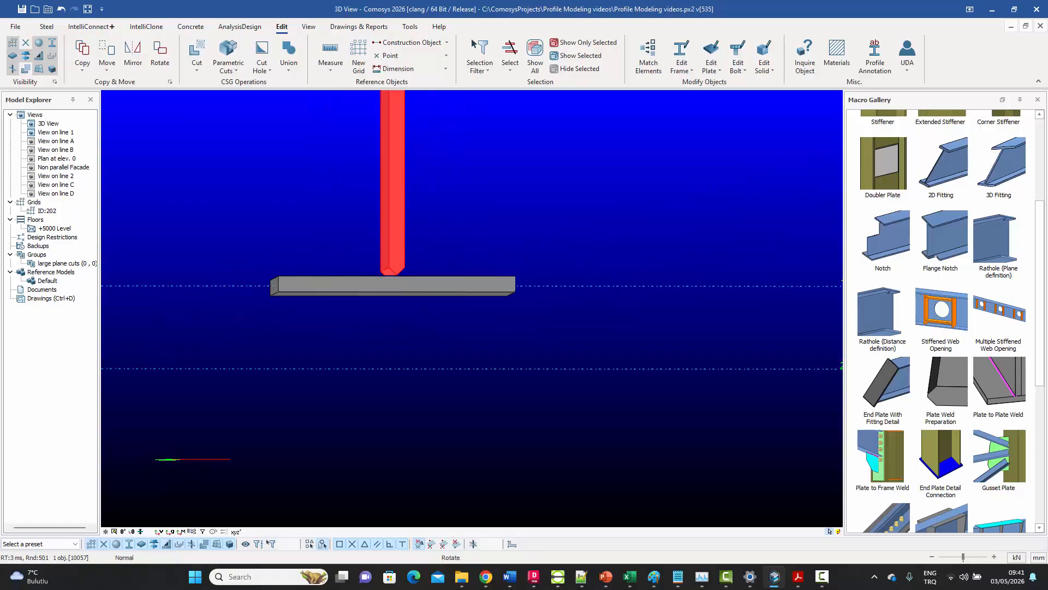
{"action": "left_click", "coordinate": [403, 396]}
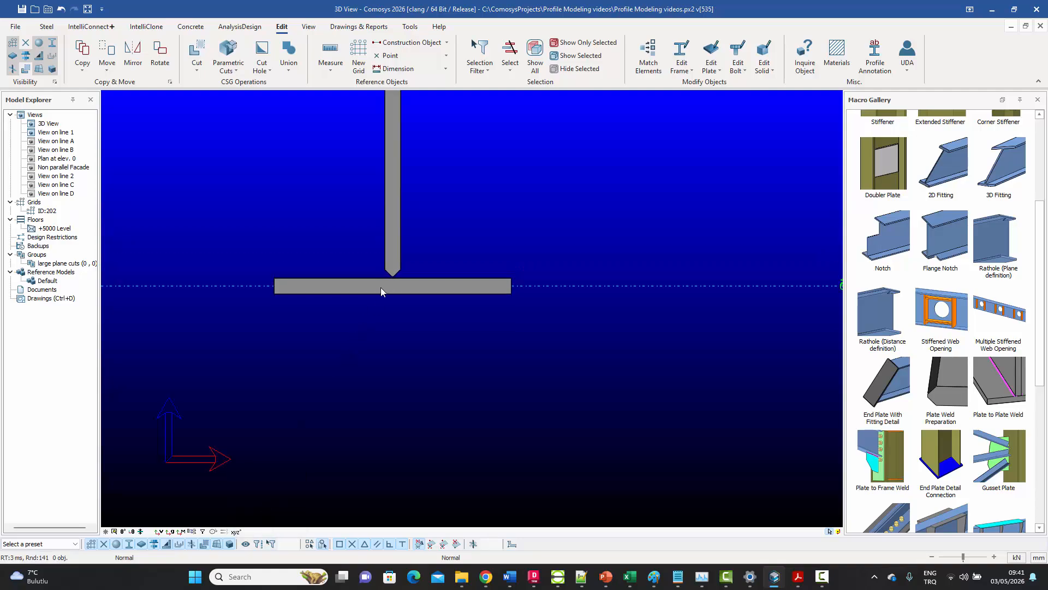
{"action": "scroll", "coordinate": [389, 280], "scroll_direction": "up", "scroll_amount": 5}
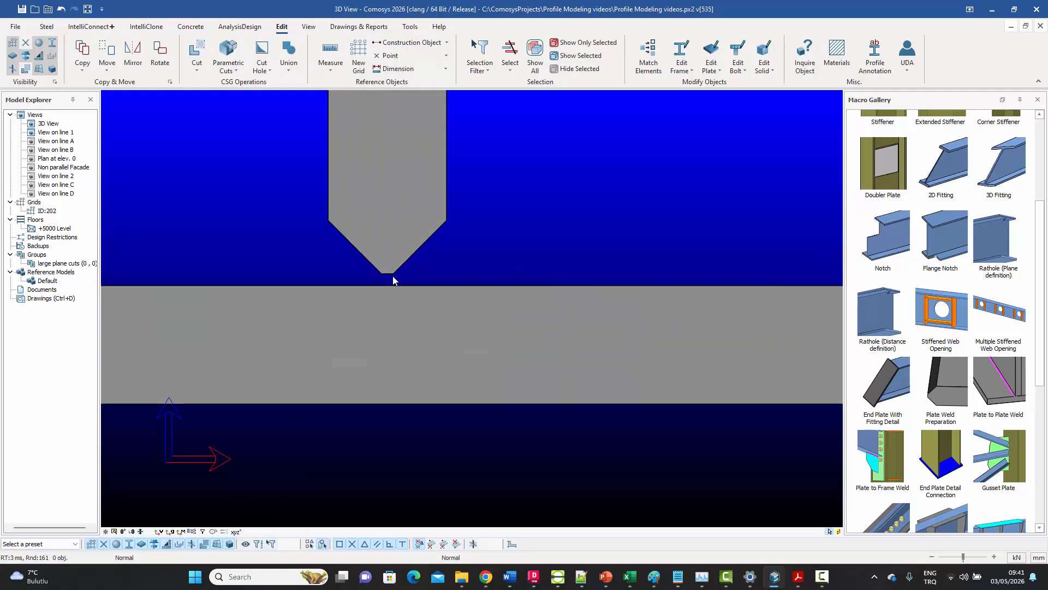
Step: Consult the PPJ Double sided C detail in Weld Preparation.pdf, and return to the matching corner joint in Comosys
{"action": "key", "text": "alt+Tab"}
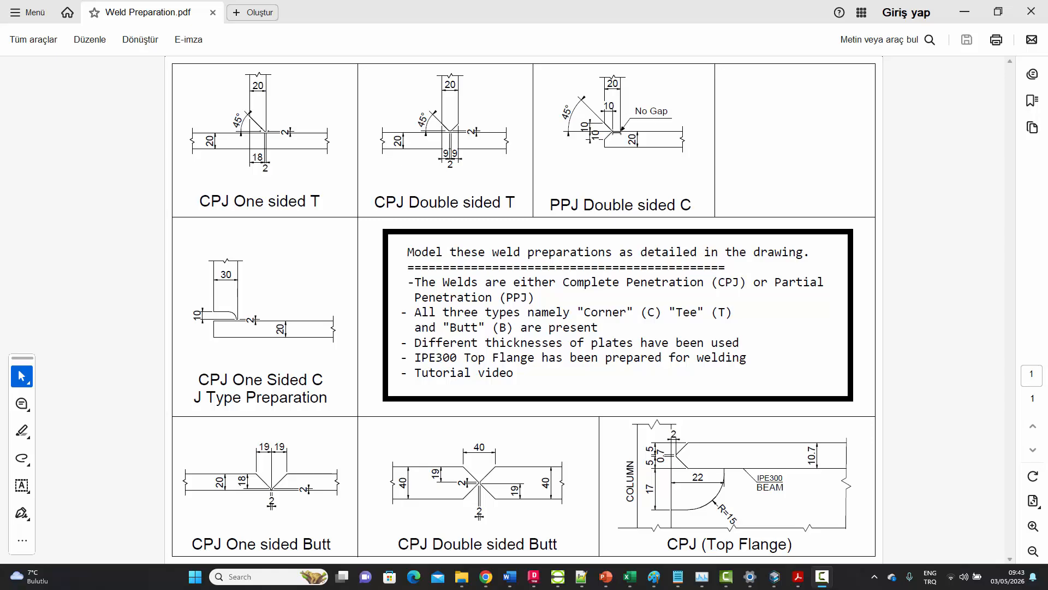
{"action": "left_click", "coordinate": [775, 577]}
{"action": "scroll", "coordinate": [354, 257], "scroll_direction": "down", "scroll_amount": 4}
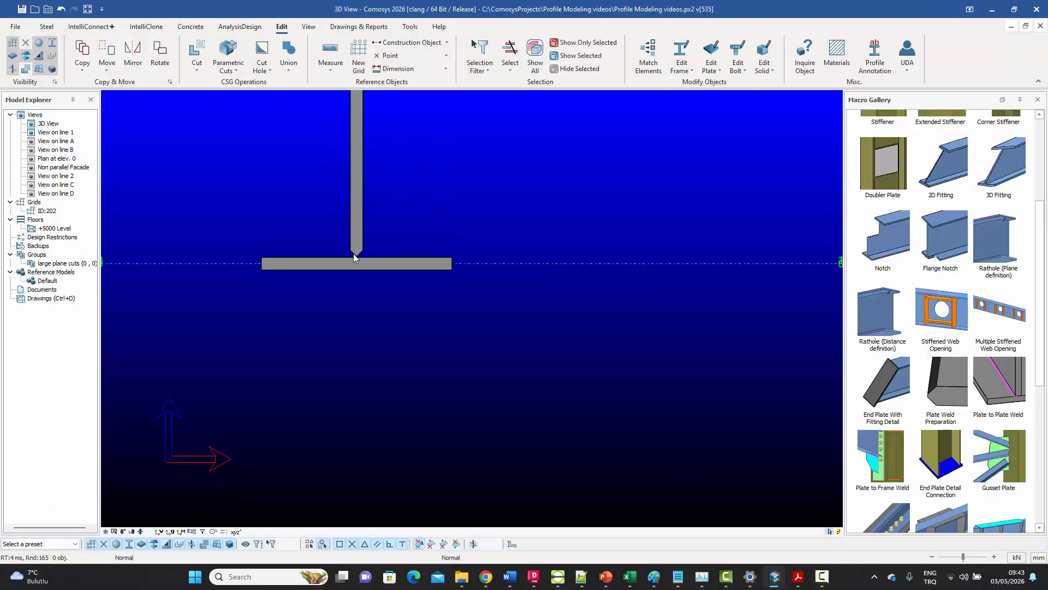
{"action": "scroll", "coordinate": [354, 257], "scroll_direction": "down", "scroll_amount": 3}
{"action": "middle_click_drag", "start_coordinate": [362, 271], "coordinate": [466, 239]}
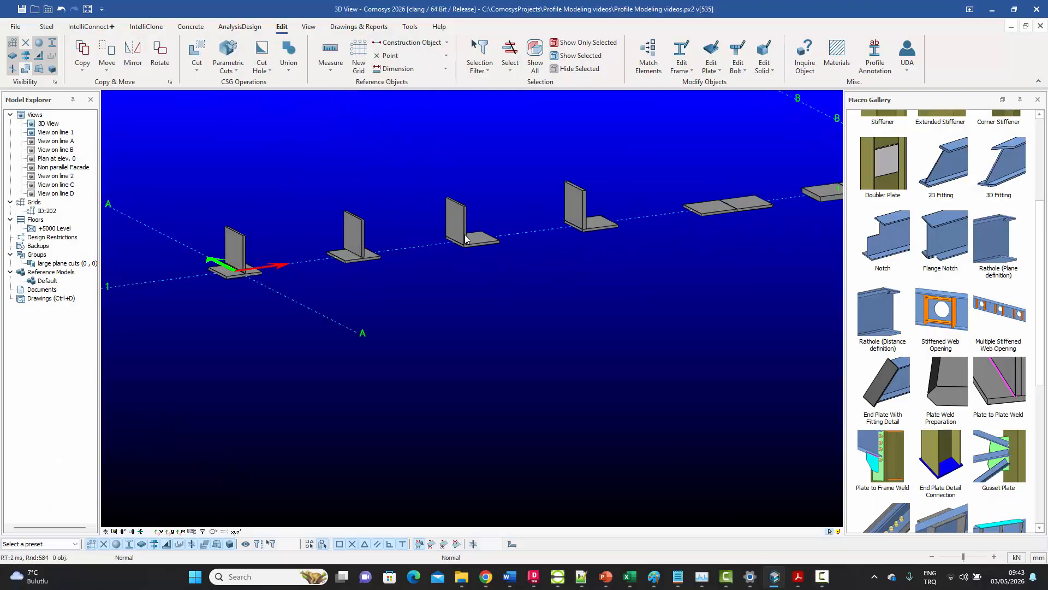
{"action": "scroll", "coordinate": [464, 239], "scroll_direction": "up", "scroll_amount": 6}
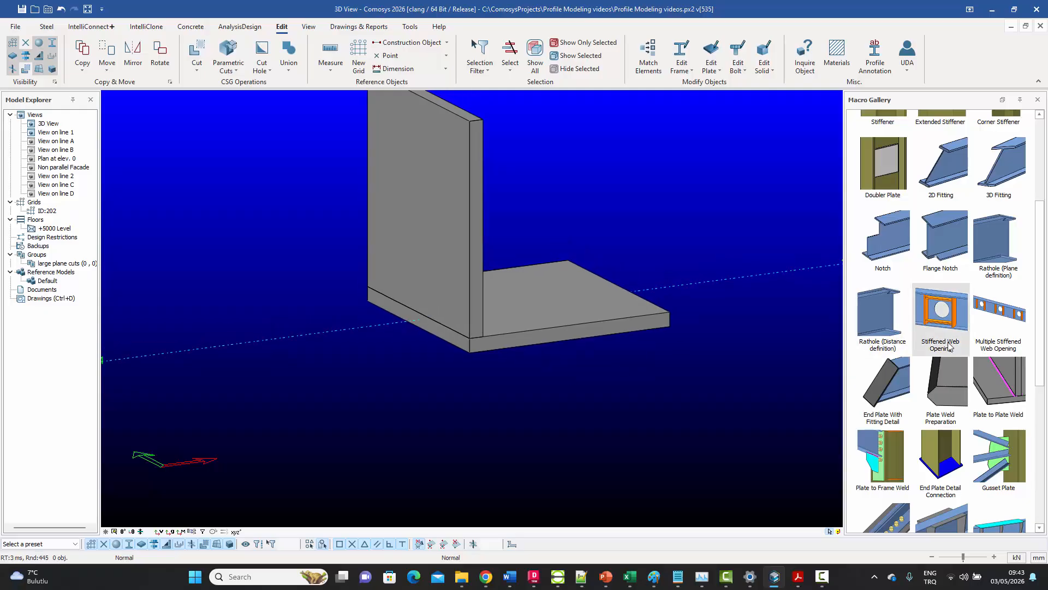
Step: Configure the Plate Weld Preparation macro with size 10 above and below, square type below the line, and root face 0
{"action": "double_click", "coordinate": [945, 385]}
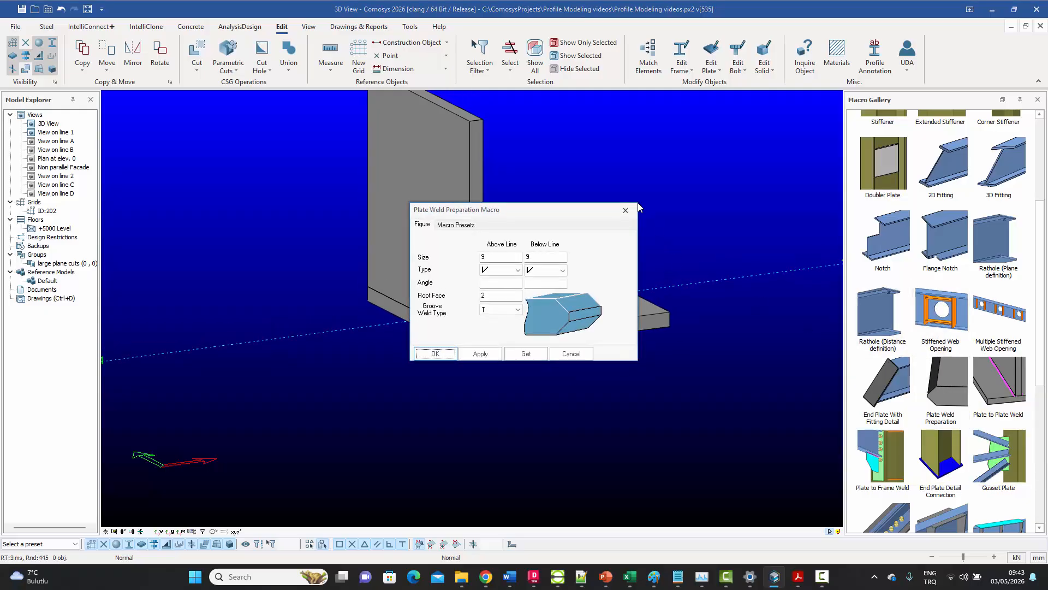
{"action": "left_click_drag", "start_coordinate": [517, 213], "coordinate": [697, 144]}
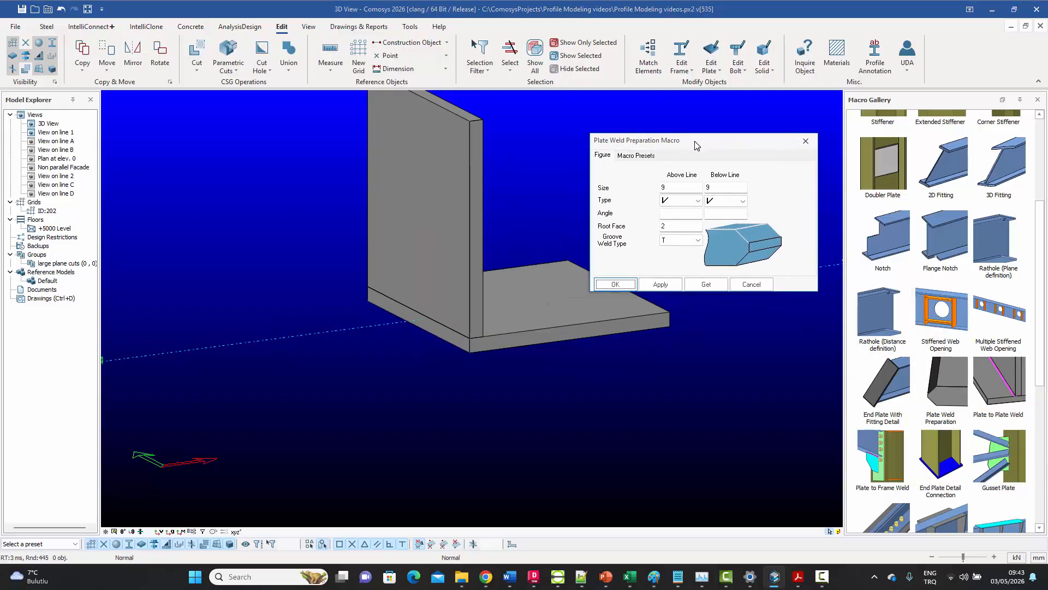
{"action": "left_click", "coordinate": [717, 203]}
{"action": "left_click", "coordinate": [711, 220]}
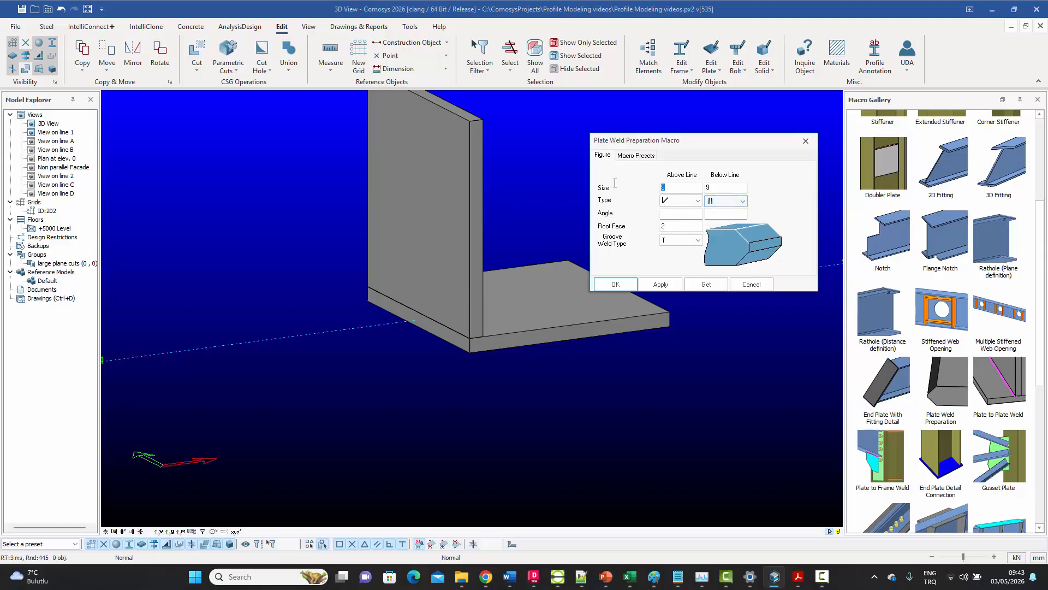
{"action": "double_click", "coordinate": [704, 188]}
{"action": "type", "text": "10"}
{"action": "double_click", "coordinate": [669, 225]}
{"action": "type", "text": "0"}
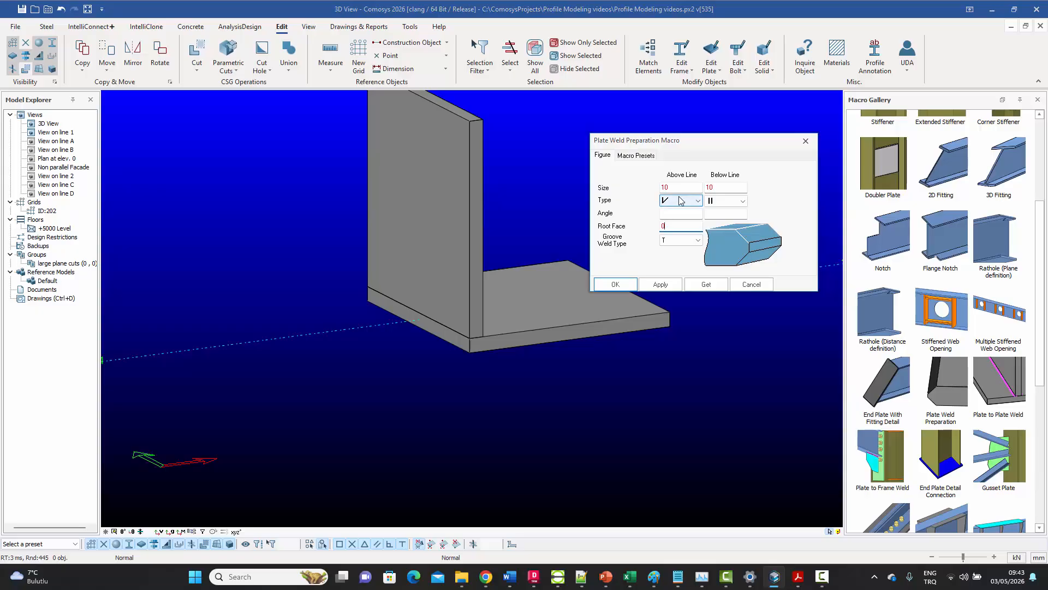
{"action": "left_click", "coordinate": [661, 284]}
{"action": "left_click", "coordinate": [602, 285]}
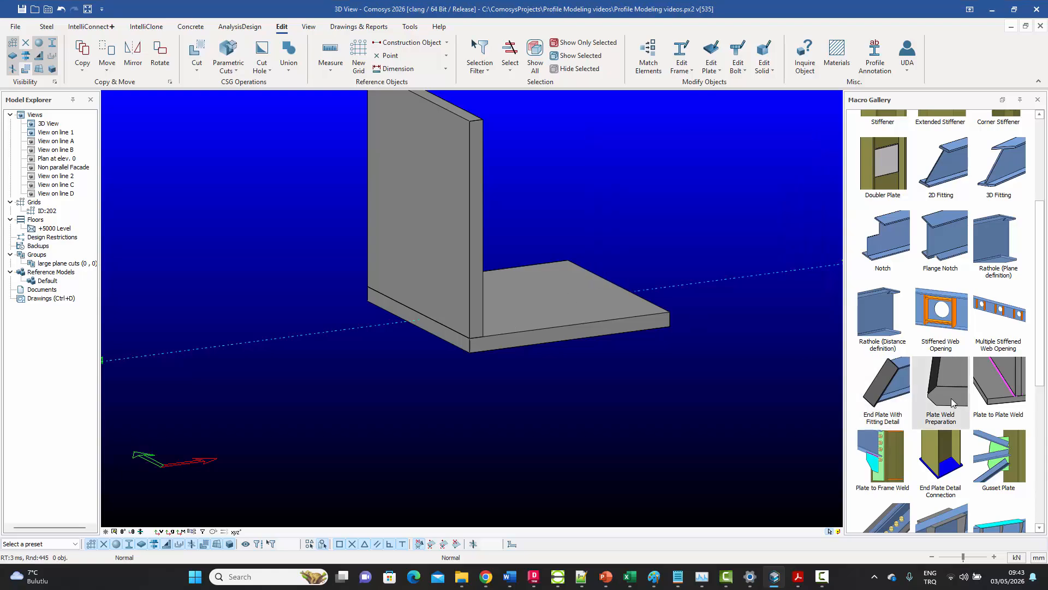
Step: Apply the weld preparation to the vertical plate's lower outer edge and the base plate's adjoining upper edge in the corner joint
{"action": "left_click", "coordinate": [940, 390]}
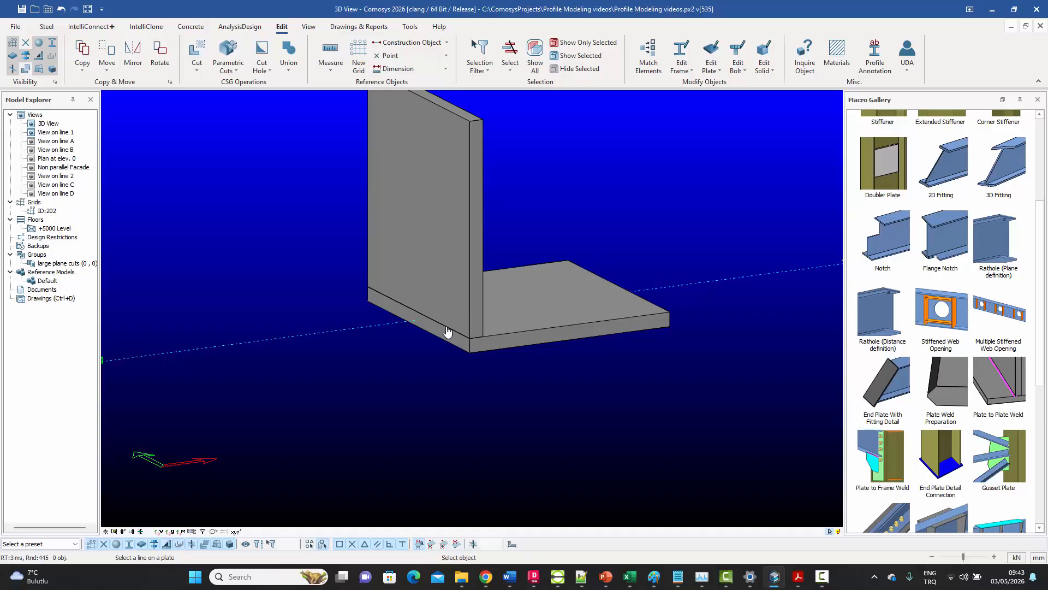
{"action": "scroll", "coordinate": [478, 344], "scroll_direction": "up", "scroll_amount": 4}
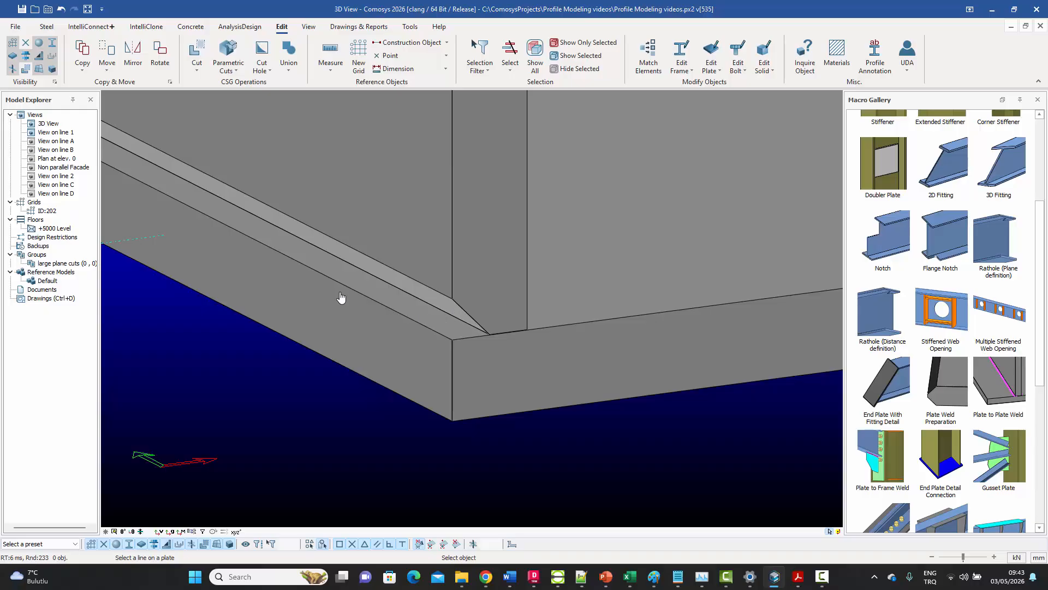
{"action": "scroll", "coordinate": [388, 333], "scroll_direction": "down", "scroll_amount": 2}
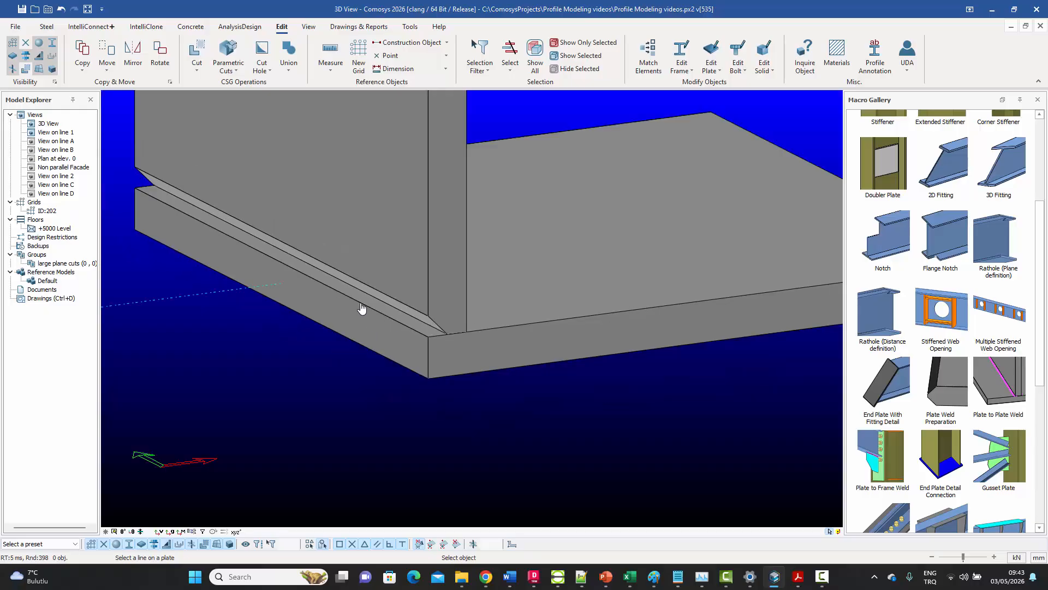
{"action": "left_click", "coordinate": [361, 309]}
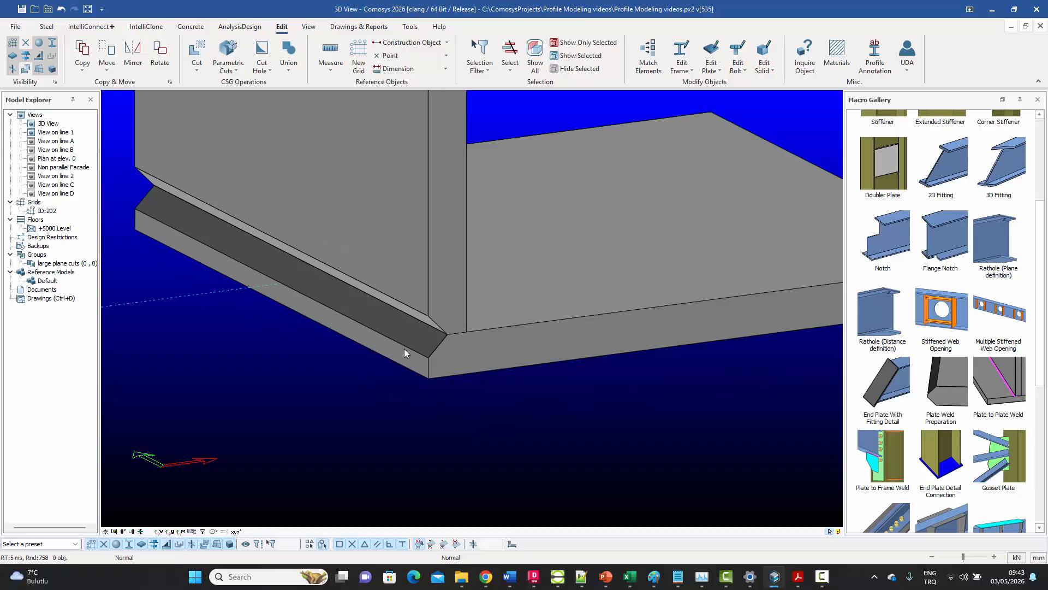
Step: Consult the CPJ One Sided C J Type Preparation detail in the PDF, and return to the thicker corner joint in Comosys
{"action": "scroll", "coordinate": [421, 343], "scroll_direction": "up", "scroll_amount": 3}
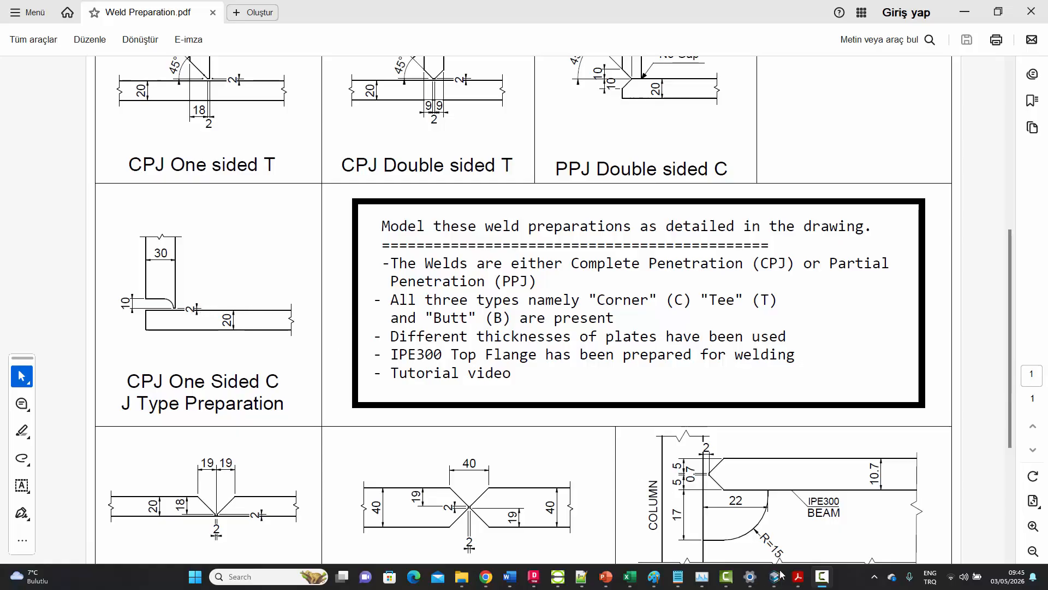
{"action": "mouse_move", "coordinate": [775, 583]}
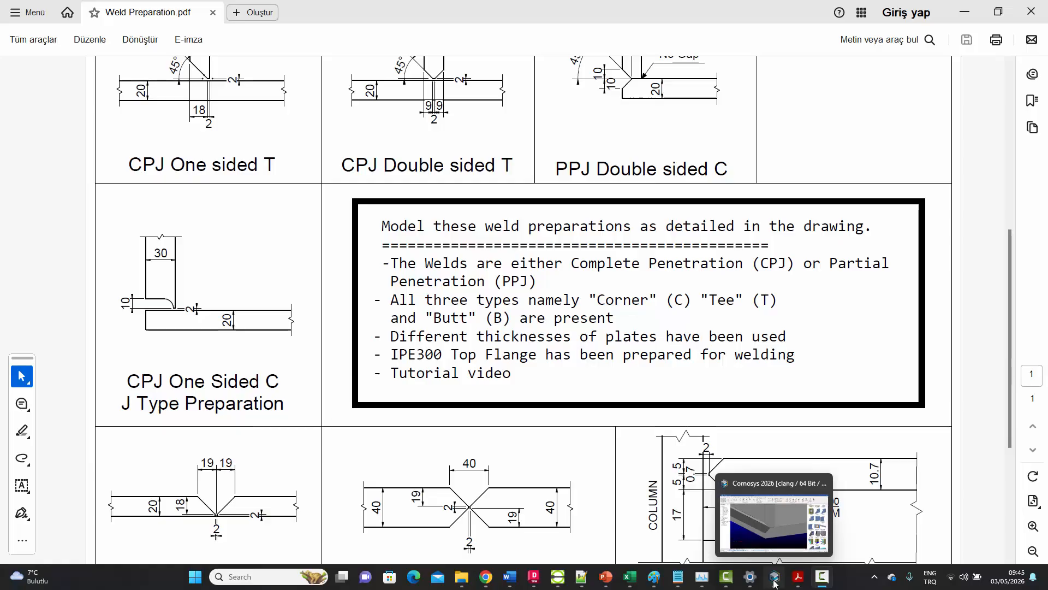
{"action": "left_click", "coordinate": [775, 583]}
{"action": "scroll", "coordinate": [516, 345], "scroll_direction": "down", "scroll_amount": 12}
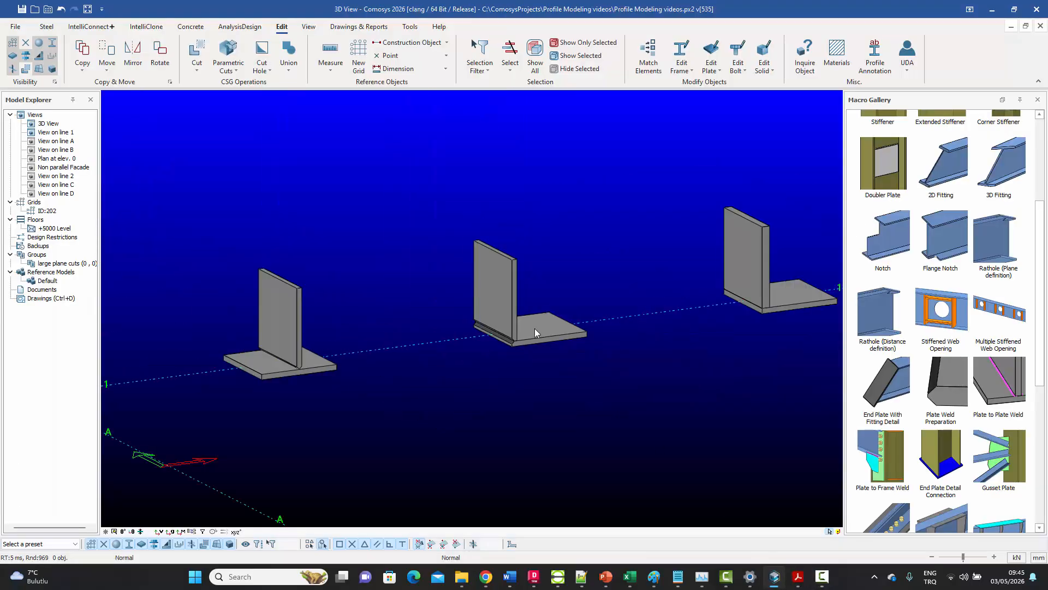
{"action": "middle_click_drag", "start_coordinate": [803, 326], "coordinate": [606, 350]}
{"action": "scroll", "coordinate": [574, 328], "scroll_direction": "up", "scroll_amount": 4}
{"action": "scroll", "coordinate": [575, 328], "scroll_direction": "up", "scroll_amount": 3}
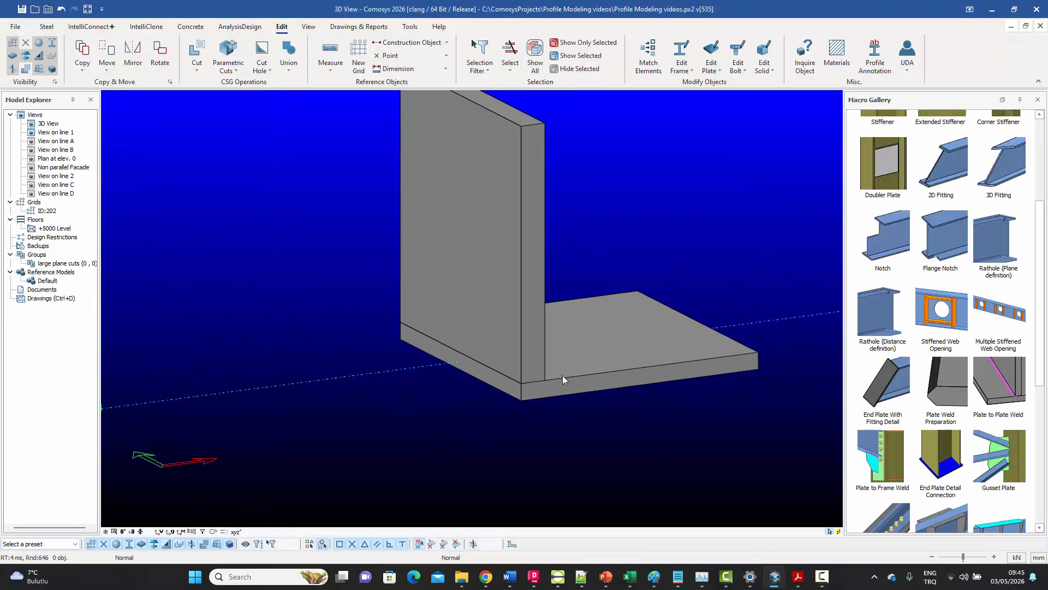
Step: Configure the Plate Weld Preparation macro with size 28 above and 2 below, J-groove type above the line, and root face 2
{"action": "double_click", "coordinate": [945, 385]}
{"action": "left_click_drag", "start_coordinate": [464, 206], "coordinate": [238, 196]}
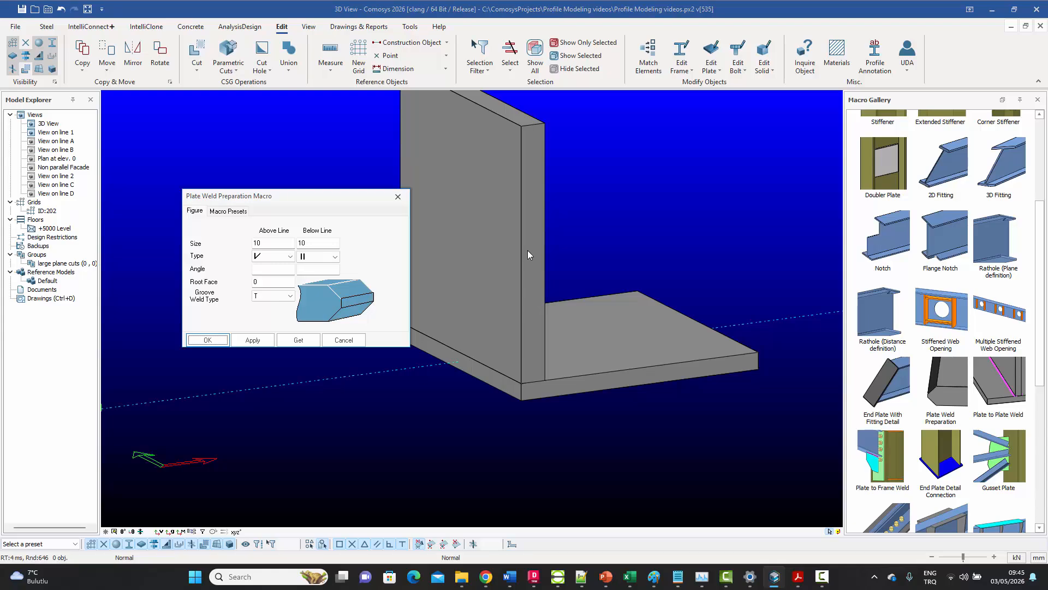
{"action": "double_click", "coordinate": [275, 244]}
{"action": "type", "text": "28"}
{"action": "double_click", "coordinate": [312, 244]}
{"action": "type", "text": "2"}
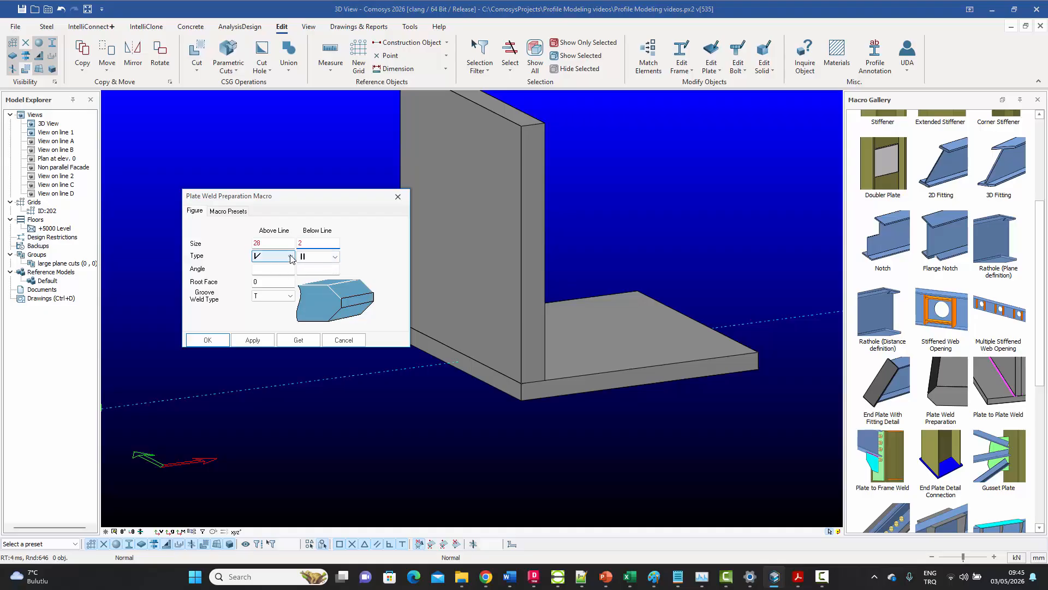
{"action": "left_click", "coordinate": [291, 256]}
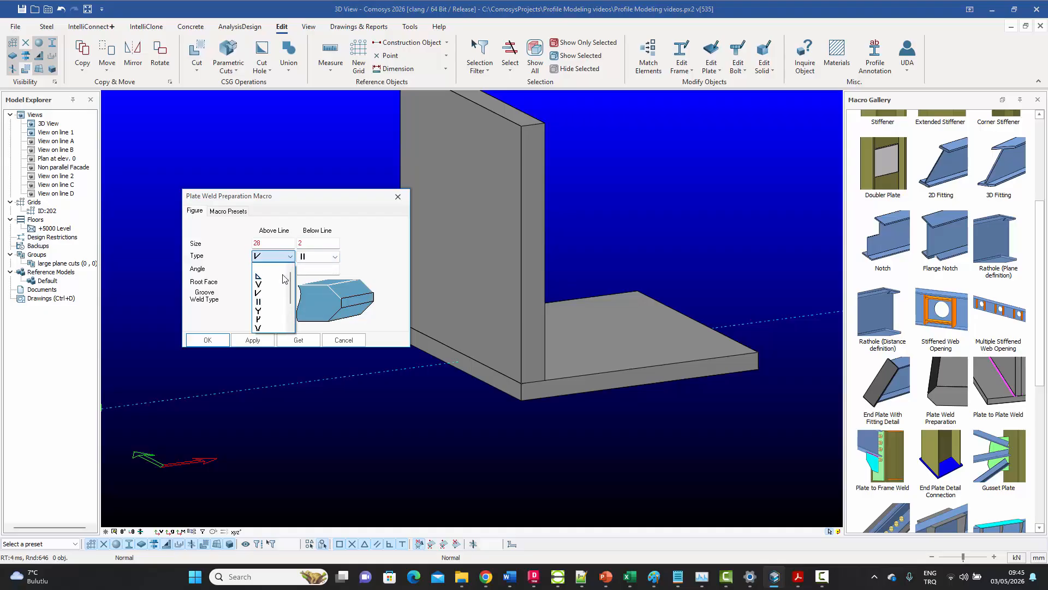
{"action": "scroll", "coordinate": [276, 324], "scroll_direction": "down", "scroll_amount": 1}
{"action": "scroll", "coordinate": [276, 324], "scroll_direction": "down", "scroll_amount": 1}
{"action": "left_click", "coordinate": [266, 296]}
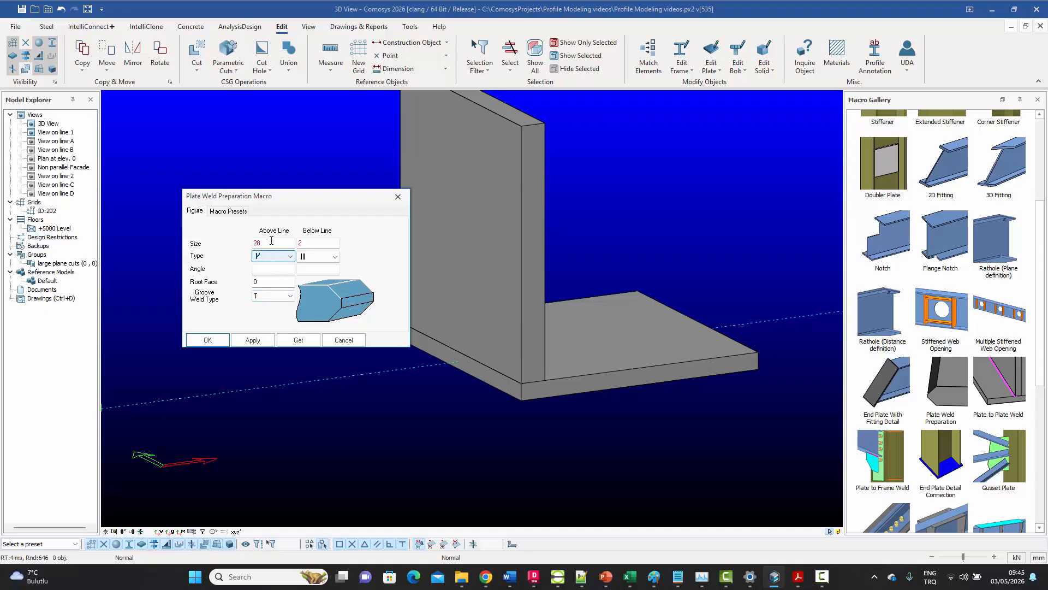
{"action": "double_click", "coordinate": [263, 283]}
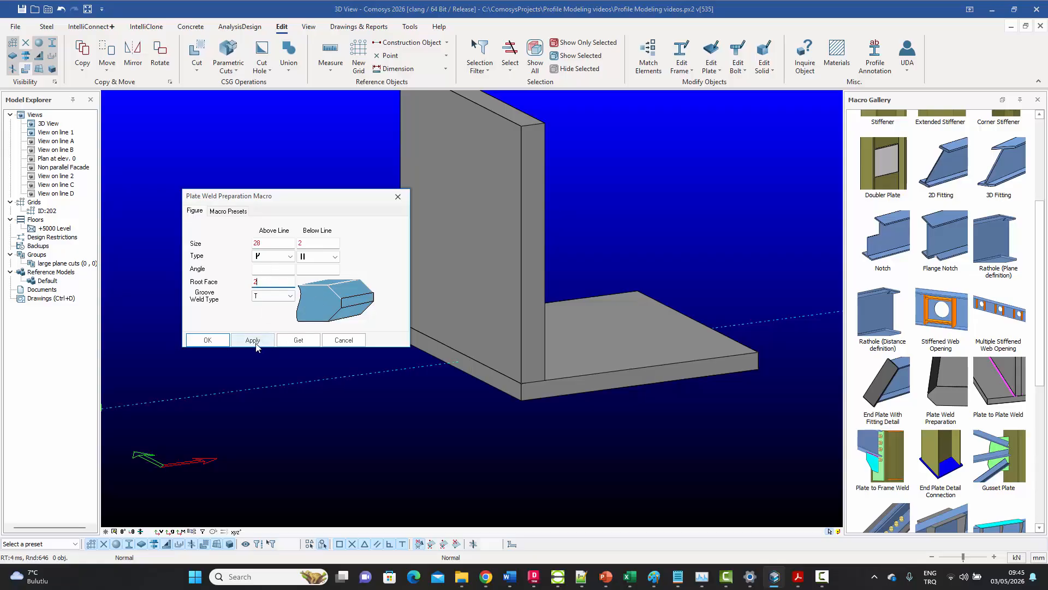
{"action": "left_click", "coordinate": [208, 340]}
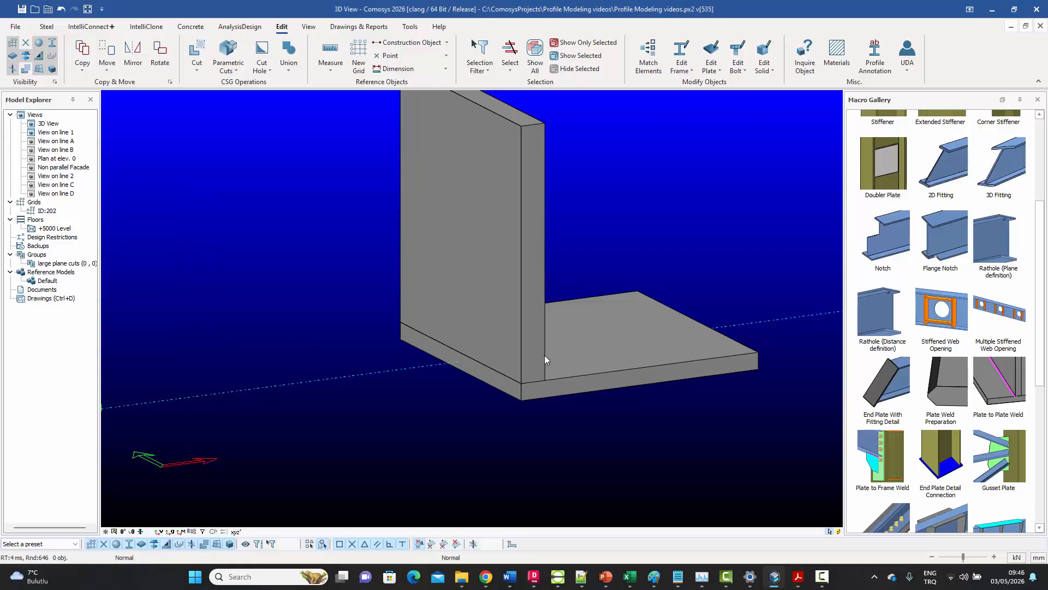
Step: Try the J-groove preparation on the thicker vertical plate's lower edge, inspect its profile from the front, and undo it
{"action": "left_click", "coordinate": [947, 385]}
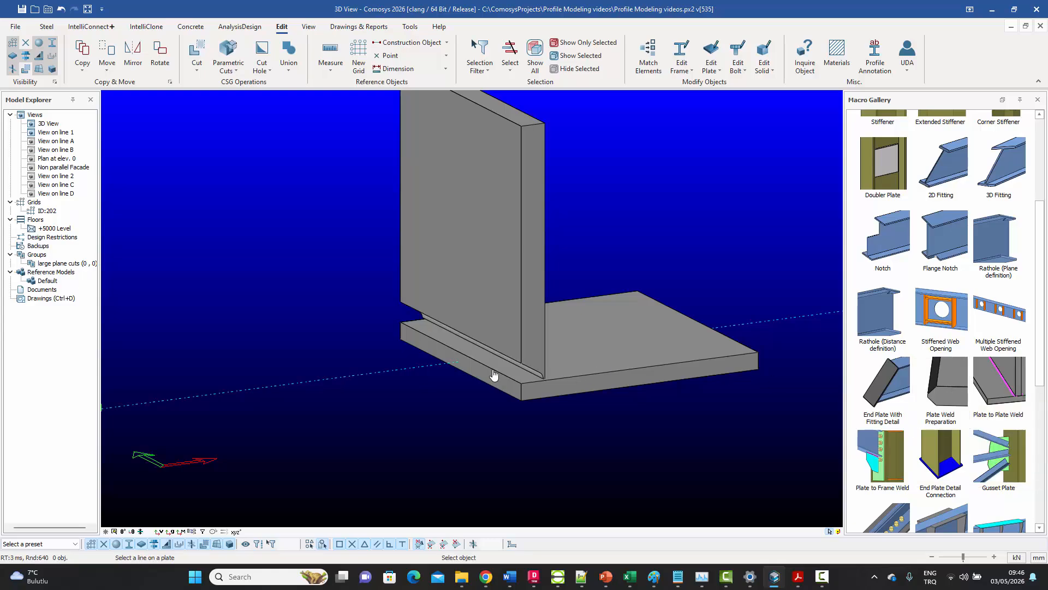
{"action": "key", "text": "Escape"}
{"action": "middle_click_drag", "start_coordinate": [486, 300], "coordinate": [605, 365], "text": "shift"}
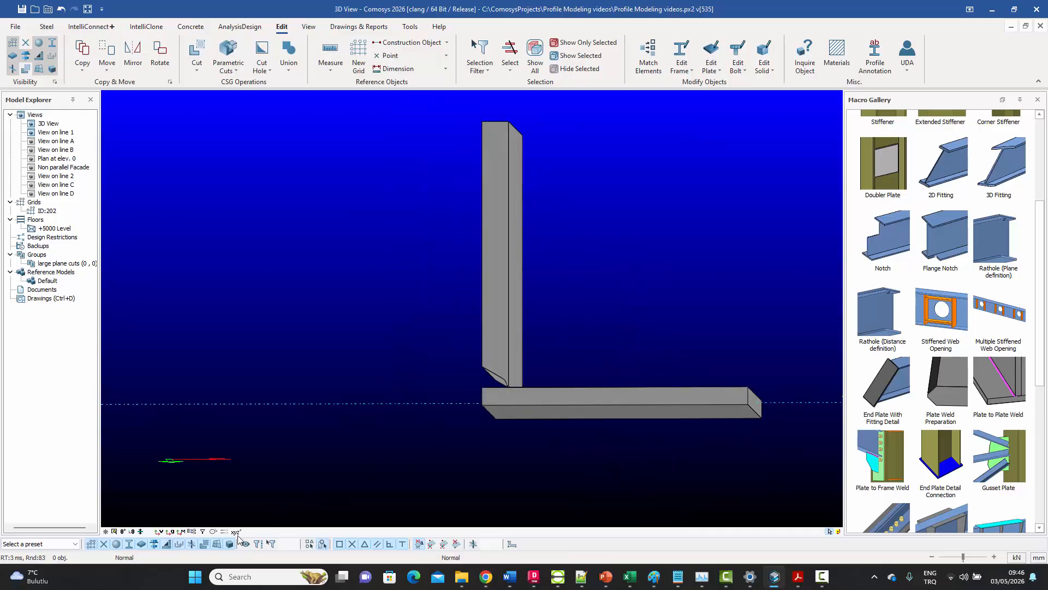
{"action": "left_click", "coordinate": [240, 542]}
{"action": "left_click", "coordinate": [262, 523]}
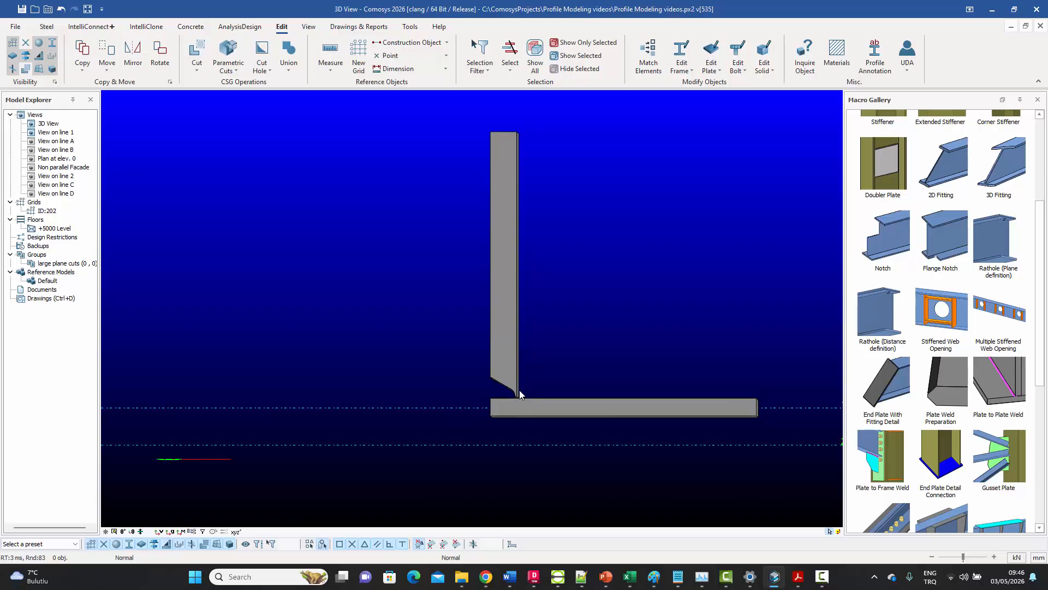
{"action": "scroll", "coordinate": [520, 394], "scroll_direction": "up", "scroll_amount": 5}
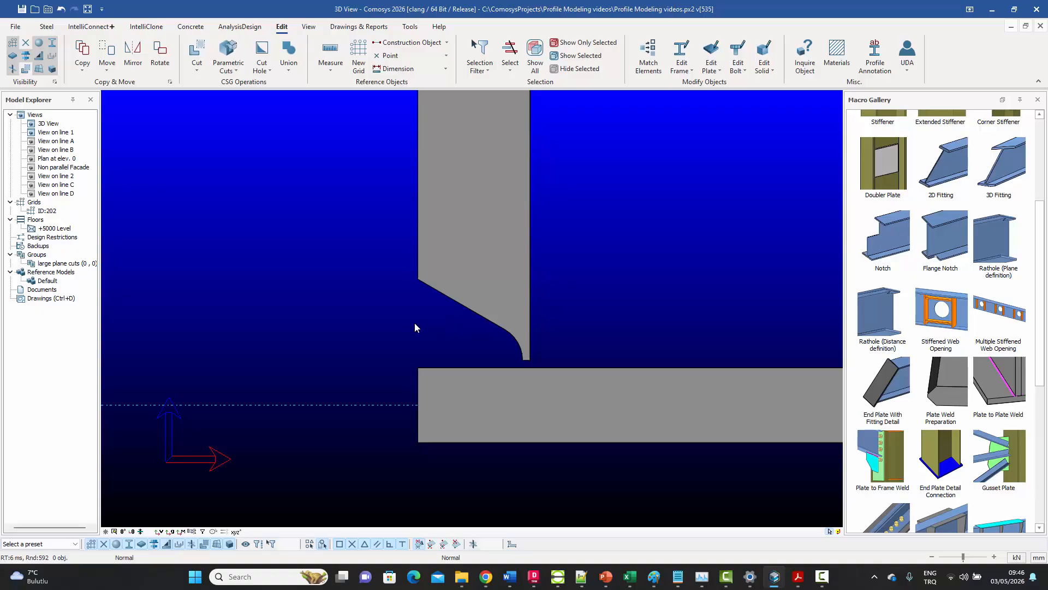
{"action": "scroll", "coordinate": [461, 394], "scroll_direction": "down", "scroll_amount": 8}
{"action": "middle_click_drag", "start_coordinate": [470, 393], "coordinate": [483, 397]}
{"action": "key", "text": "ctrl+z"}
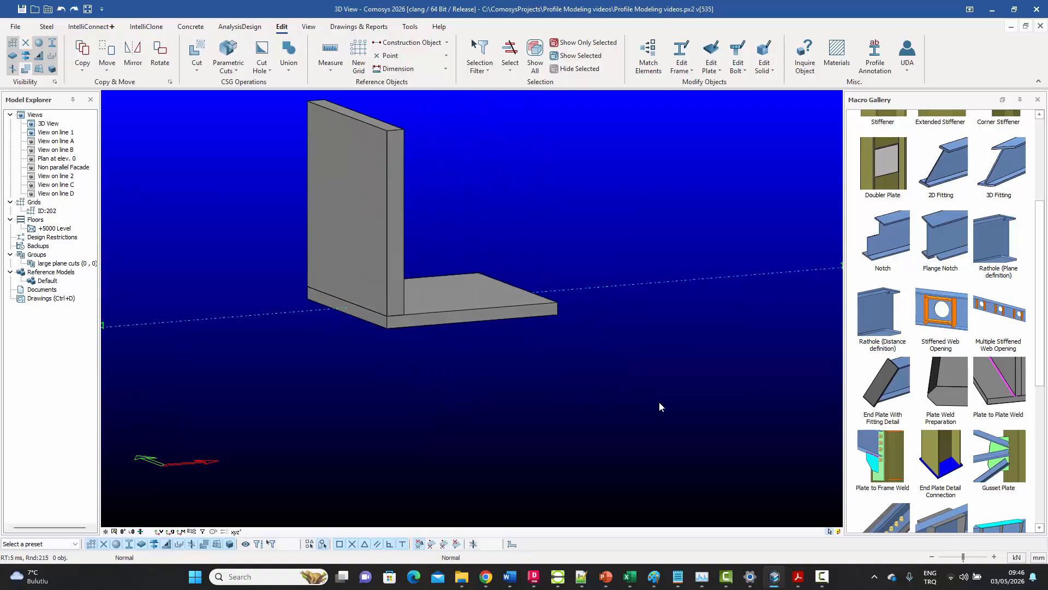
Step: Set the Plate Weld Preparation macro's above-line angle to 0, and apply the J-groove preparation to the thicker vertical plate's lower outer edge
{"action": "double_click", "coordinate": [941, 387]}
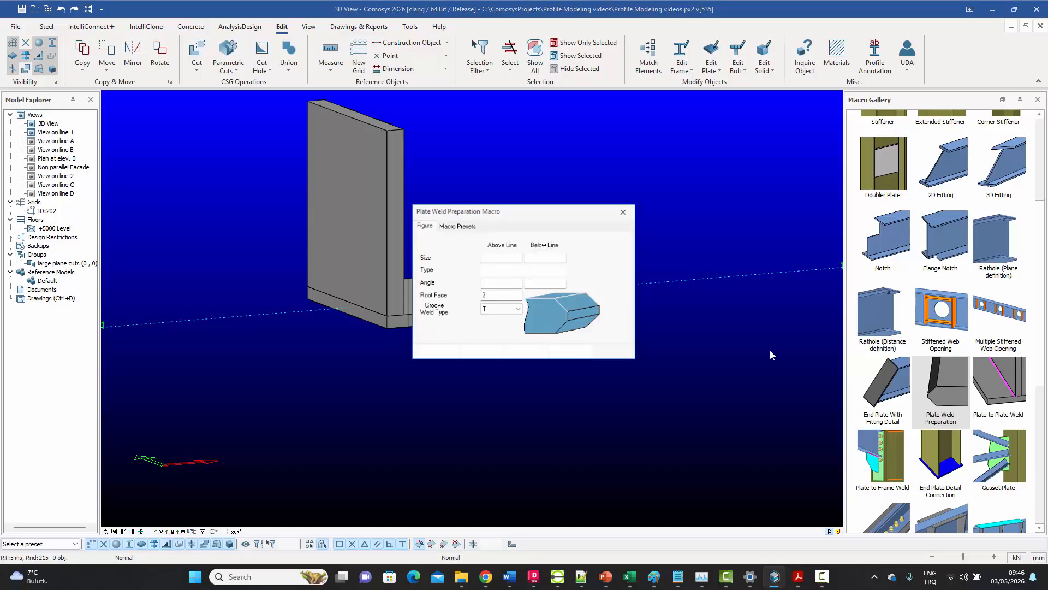
{"action": "left_click", "coordinate": [503, 284]}
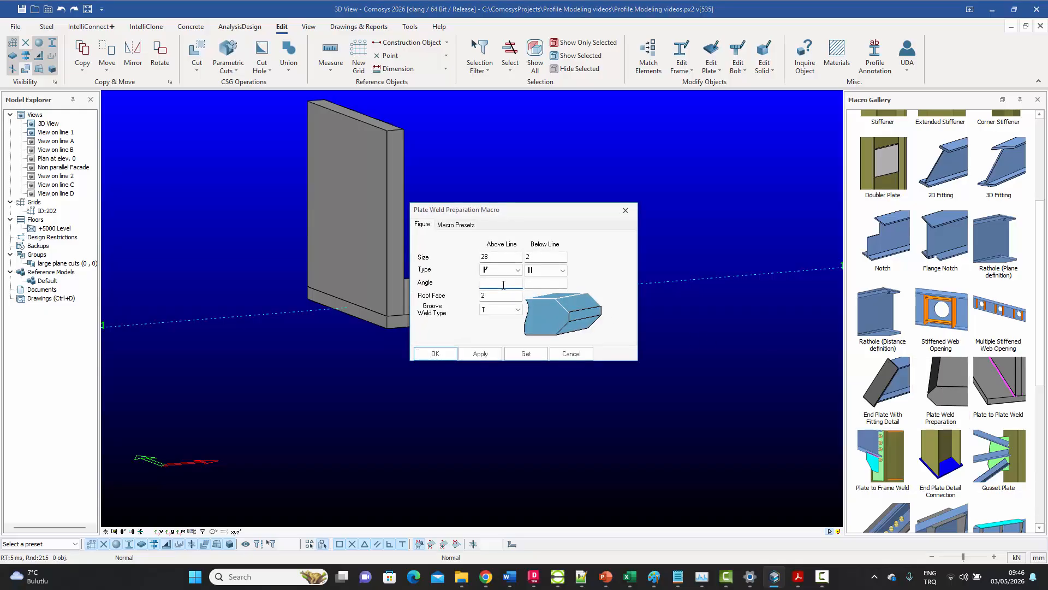
{"action": "left_click", "coordinate": [479, 354]}
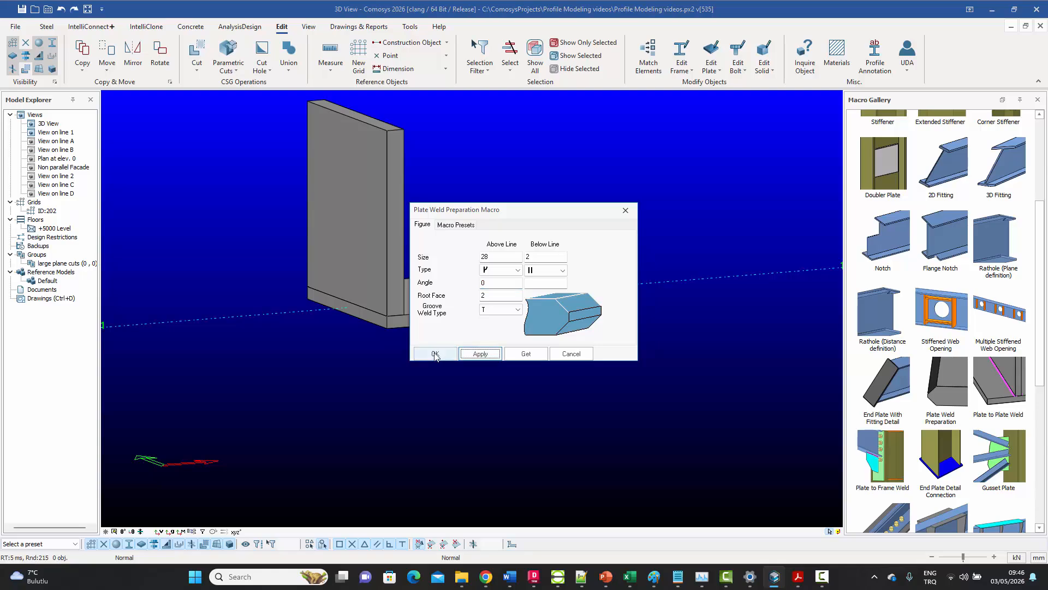
{"action": "left_click", "coordinate": [958, 391]}
{"action": "left_click", "coordinate": [376, 313]}
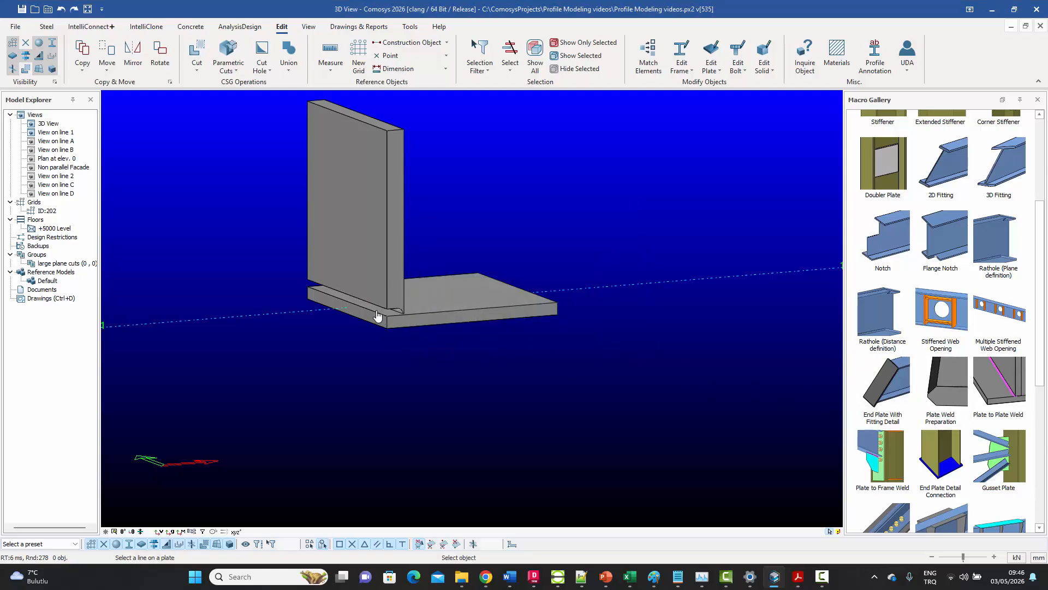
{"action": "key", "text": "Escape"}
Step: Inspect the J-groove profile of the corner joint straight from the front
{"action": "middle_click_drag", "start_coordinate": [390, 294], "coordinate": [378, 289]}
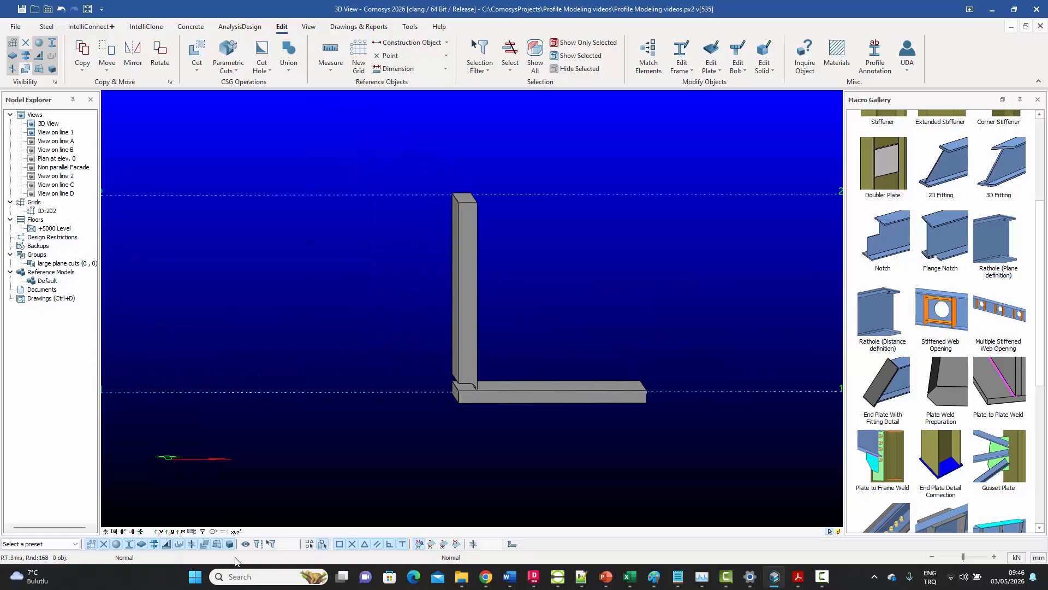
{"action": "left_click", "coordinate": [235, 532]}
{"action": "left_click", "coordinate": [259, 527]}
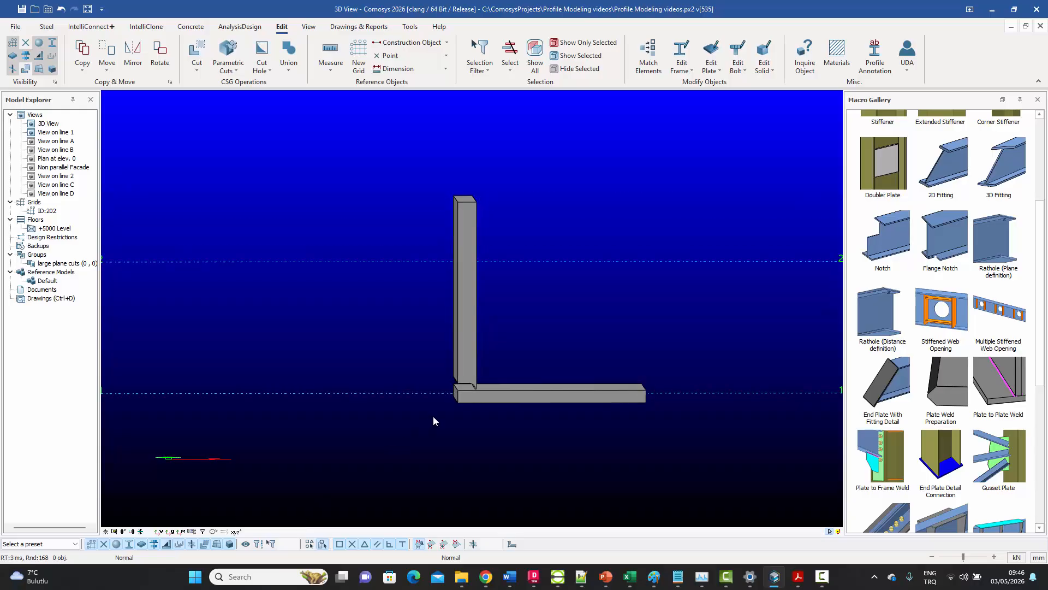
{"action": "scroll", "coordinate": [474, 388], "scroll_direction": "up", "scroll_amount": 5}
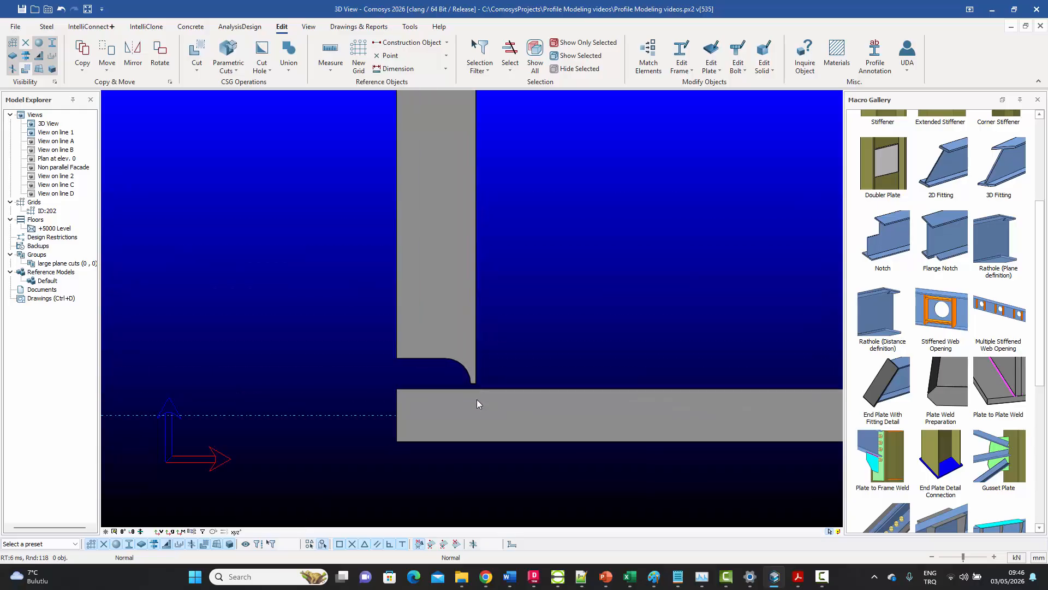
{"action": "middle_click_drag", "start_coordinate": [474, 400], "coordinate": [473, 379]}
{"action": "scroll", "coordinate": [473, 379], "scroll_direction": "up", "scroll_amount": 1}
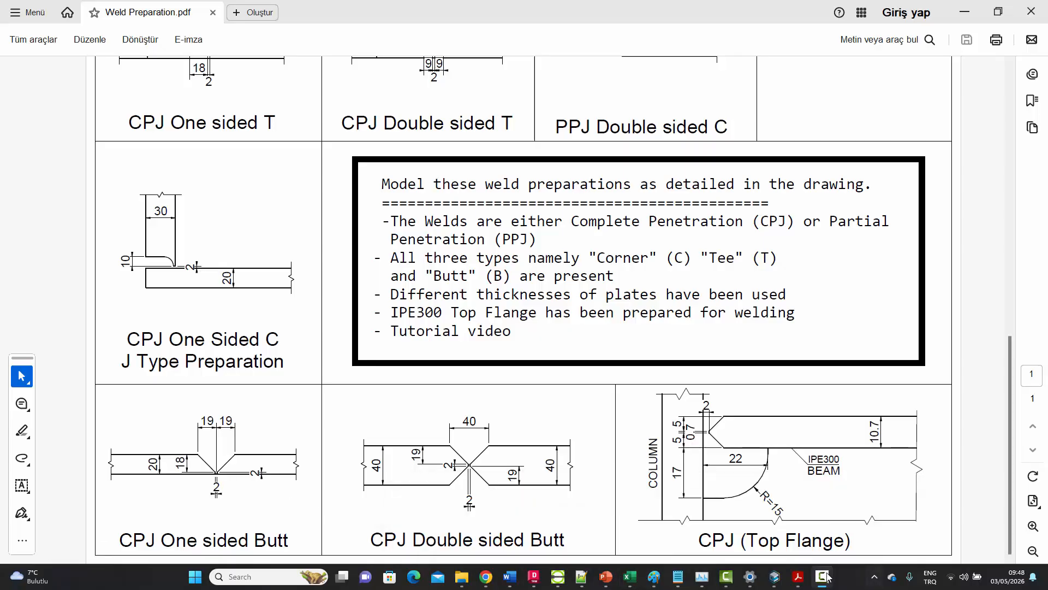
Step: Back in Comosys, configure the Plate Weld Preparation macro with a bevel type and size 18 above the line, clearing both angles
{"action": "left_click", "coordinate": [775, 577]}
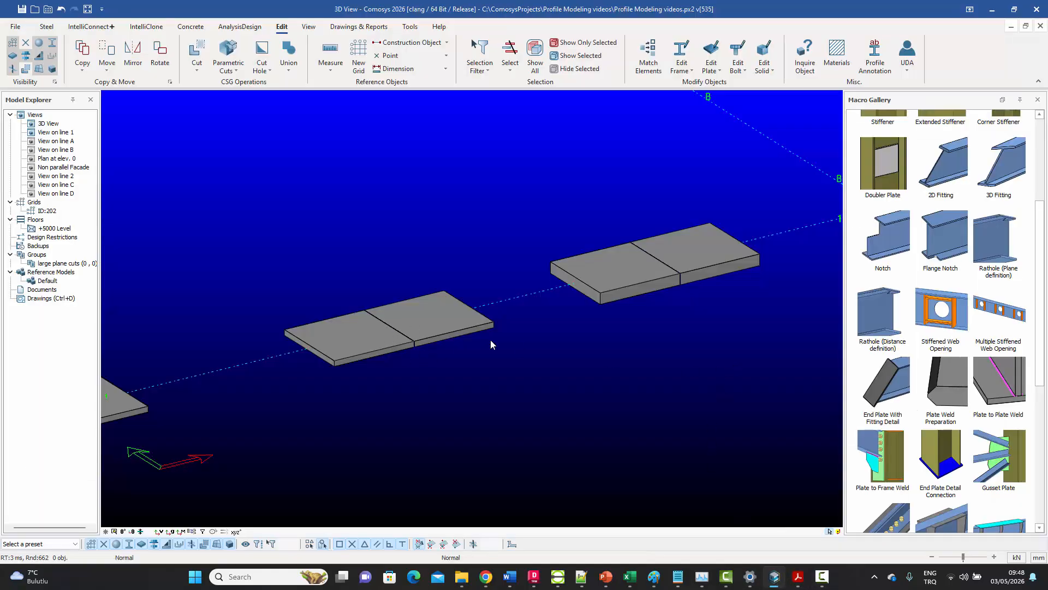
{"action": "left_click", "coordinate": [945, 394]}
{"action": "left_click", "coordinate": [495, 274]}
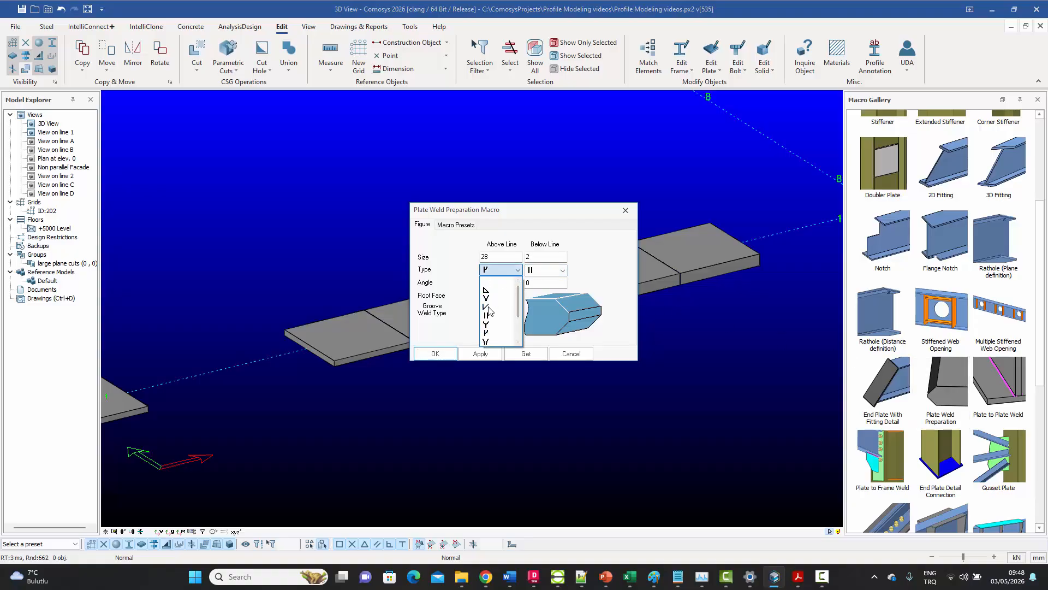
{"action": "left_click", "coordinate": [487, 307]}
{"action": "left_click_drag", "start_coordinate": [498, 257], "coordinate": [459, 255]}
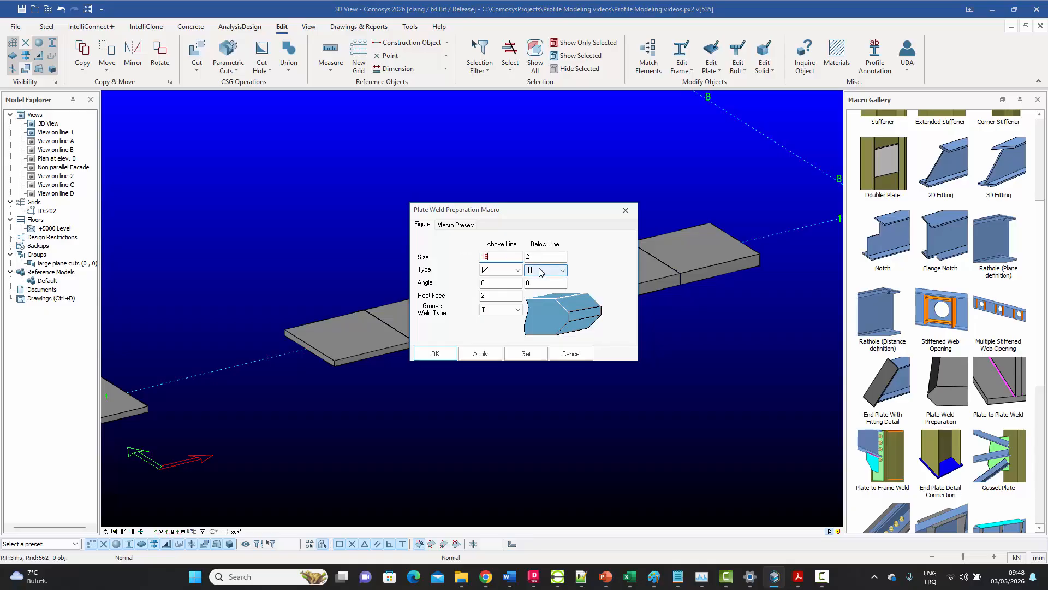
{"action": "left_click", "coordinate": [491, 284]}
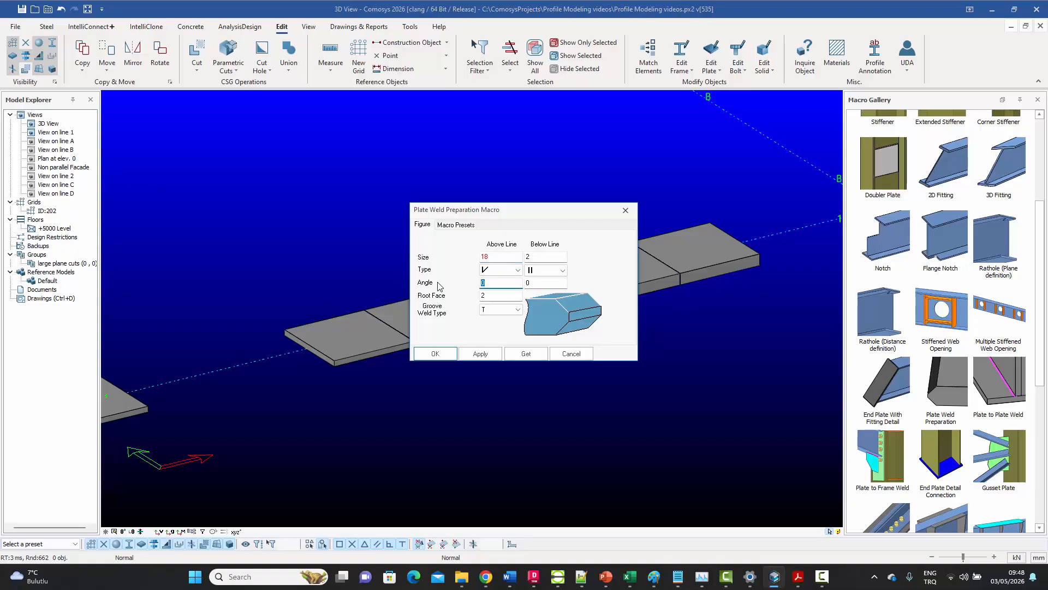
{"action": "left_click", "coordinate": [533, 282]}
{"action": "key", "text": "BackSpace"}
{"action": "left_click", "coordinate": [480, 353]}
{"action": "left_click", "coordinate": [435, 353]}
Step: Apply the one-sided bevel preparation to both facing upper edges of the thinner butt joint's plates
{"action": "left_click", "coordinate": [944, 385]}
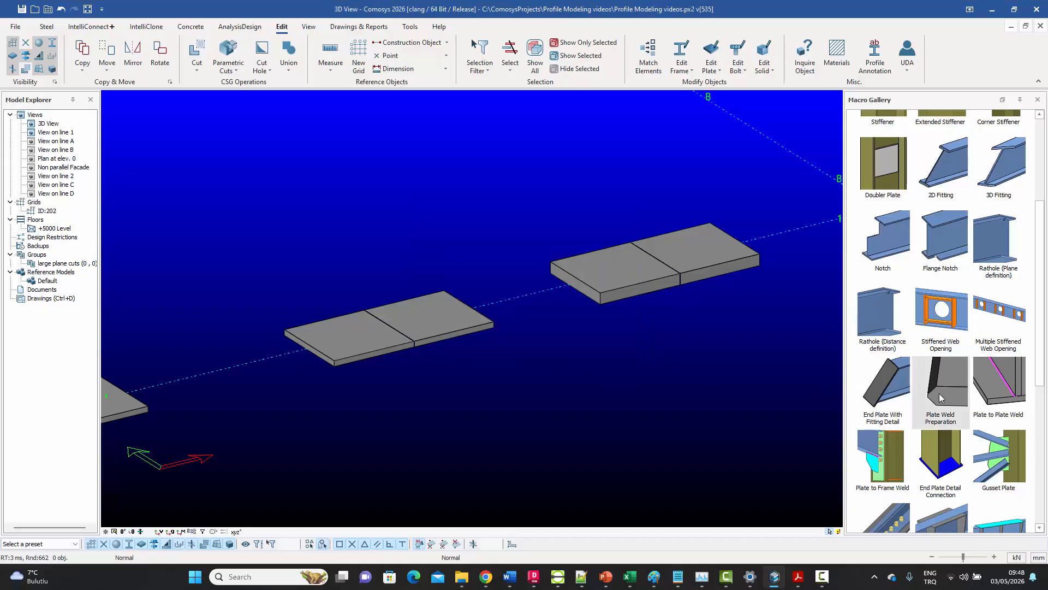
{"action": "scroll", "coordinate": [384, 329], "scroll_direction": "up", "scroll_amount": 3}
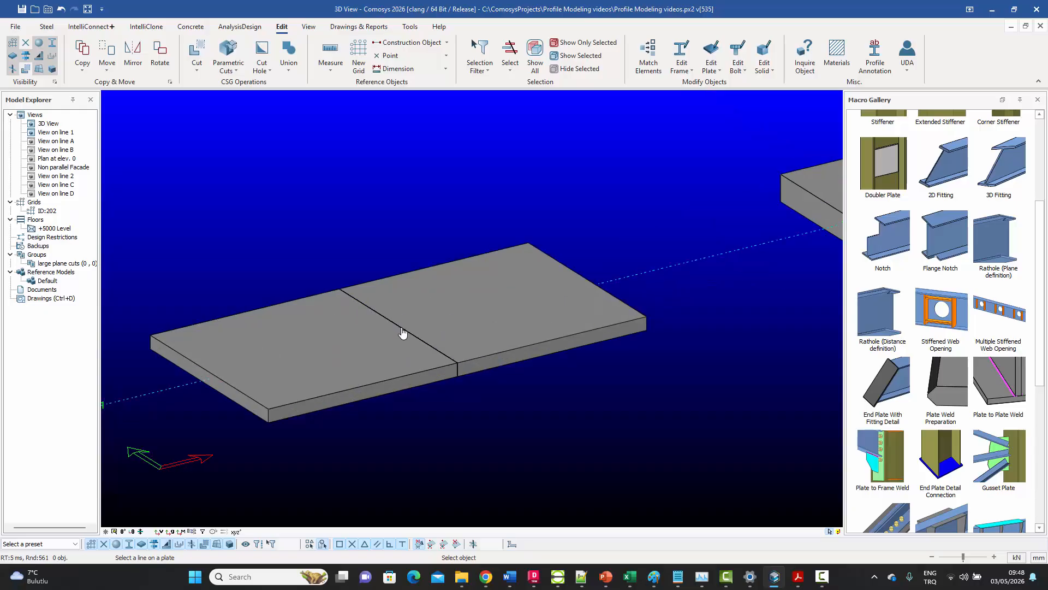
{"action": "scroll", "coordinate": [413, 376], "scroll_direction": "up", "scroll_amount": 3}
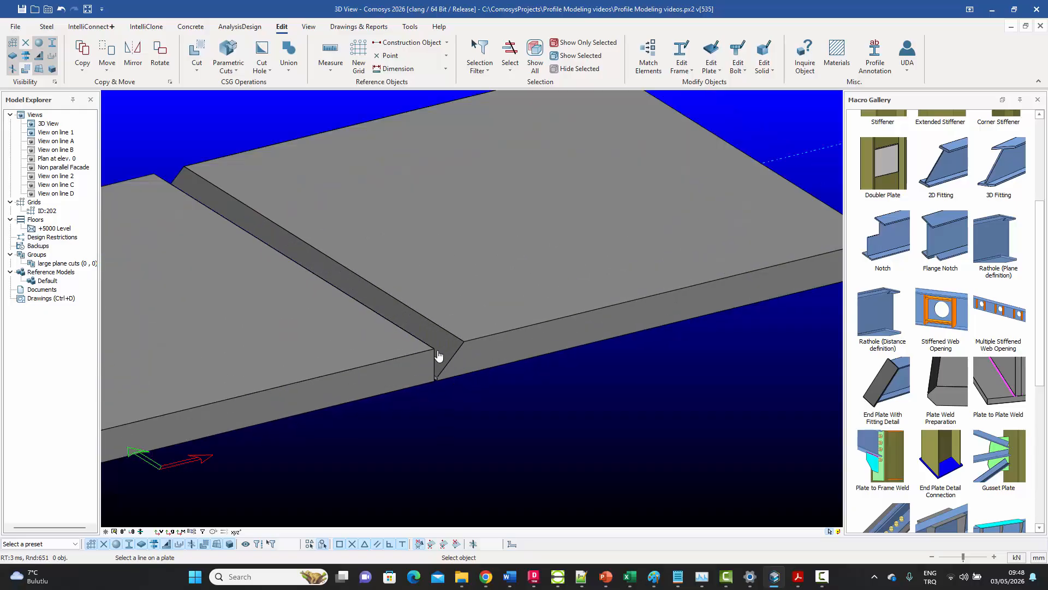
{"action": "left_click", "coordinate": [447, 280]}
Step: Inspect the one-sided butt joint's groove profile from the front
{"action": "middle_click_drag", "start_coordinate": [456, 293], "coordinate": [441, 281]}
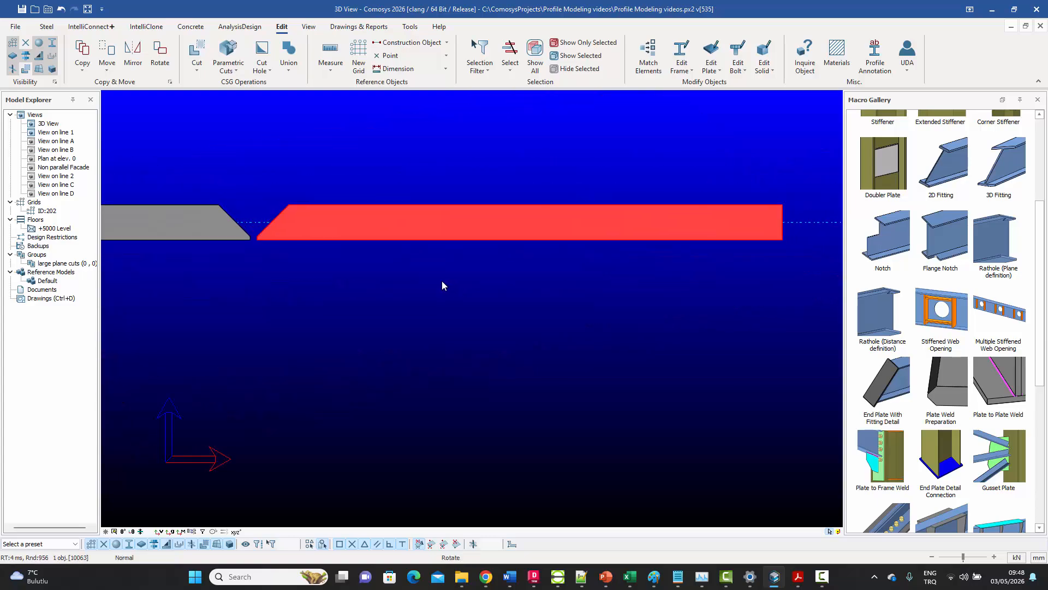
{"action": "left_click", "coordinate": [425, 306]}
{"action": "middle_click_drag", "start_coordinate": [261, 242], "coordinate": [470, 309]}
{"action": "scroll", "coordinate": [471, 309], "scroll_direction": "up", "scroll_amount": 3}
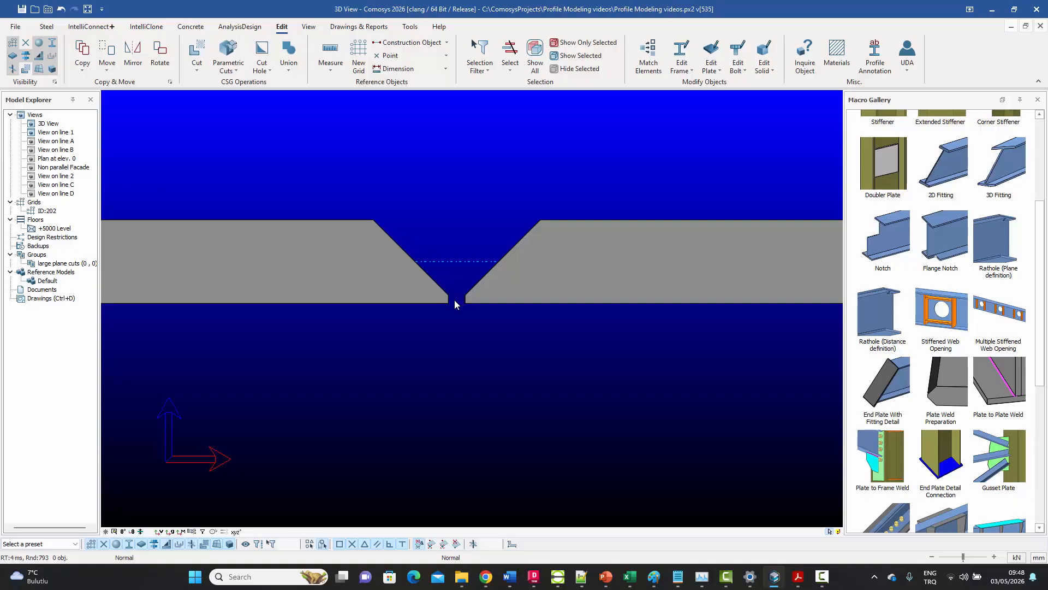
Step: Consult the CPJ Double sided Butt detail in the PDF, and return to the thicker butt joint in Comosys
{"action": "mouse_move", "coordinate": [950, 392]}
{"action": "key", "text": "alt+Tab"}
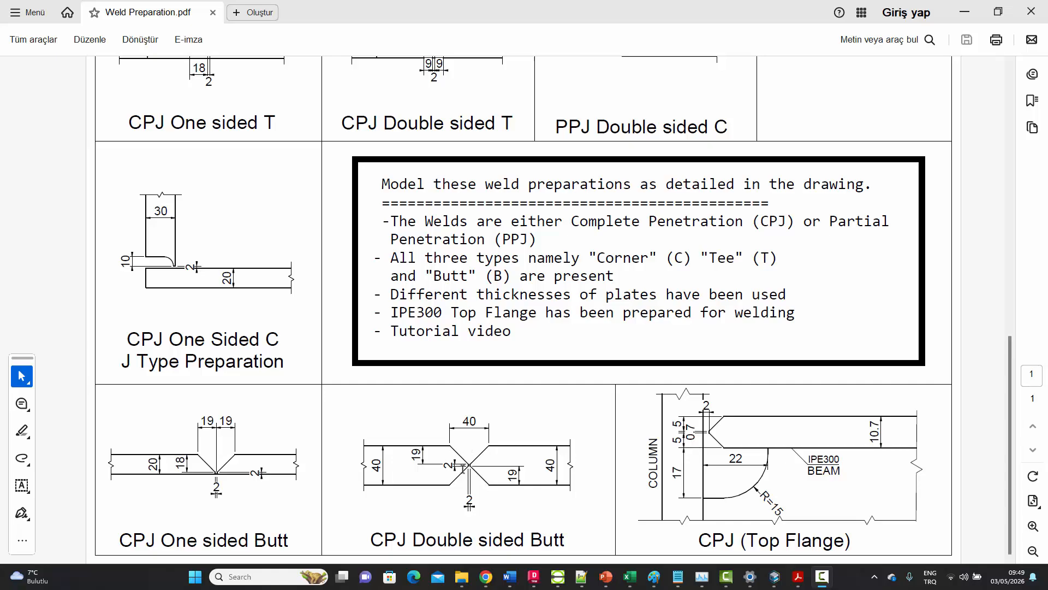
{"action": "left_click", "coordinate": [774, 581]}
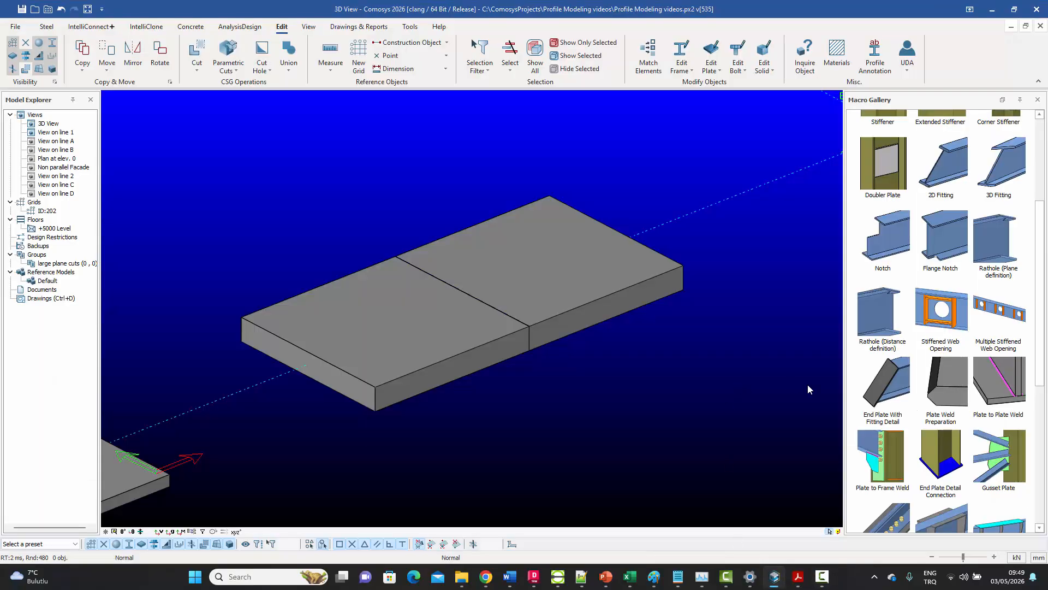
Step: Configure the Plate Weld Preparation macro with size 19 above the line, bevel type below the line, and root face 1
{"action": "double_click", "coordinate": [947, 391]}
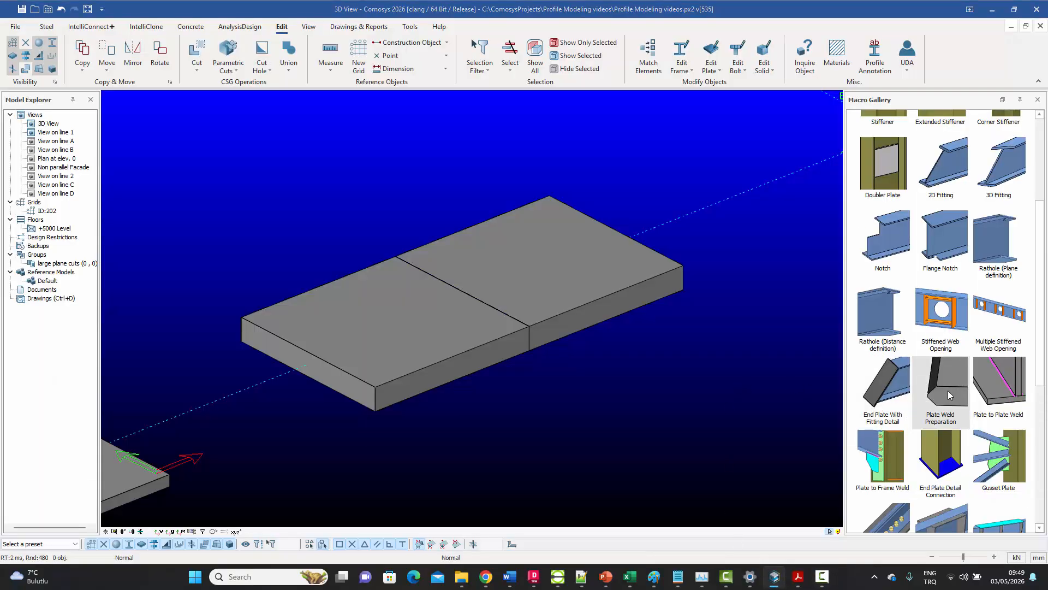
{"action": "double_click", "coordinate": [494, 257]}
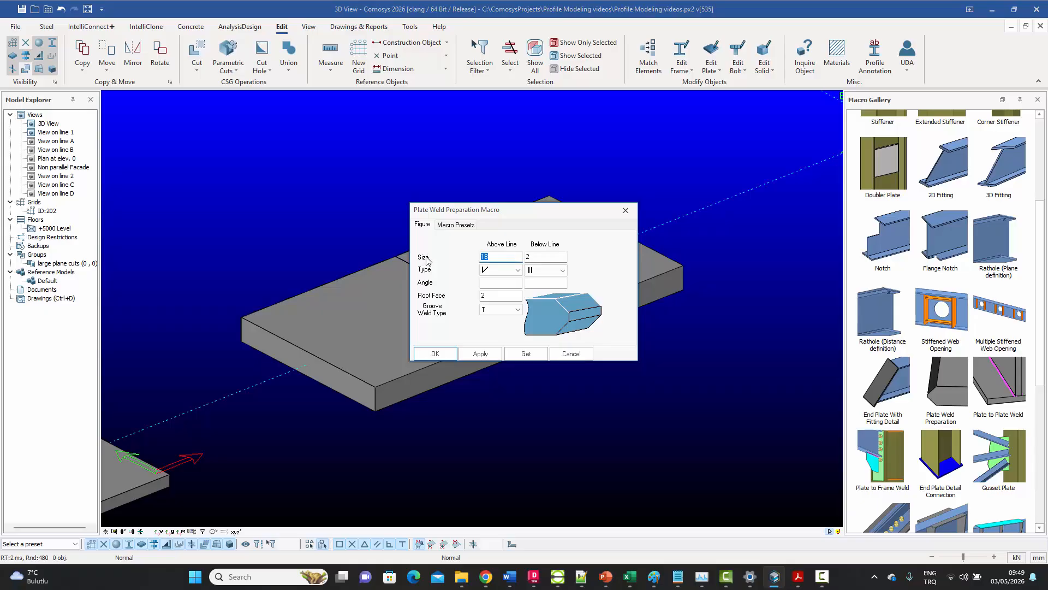
{"action": "type", "text": "1"}
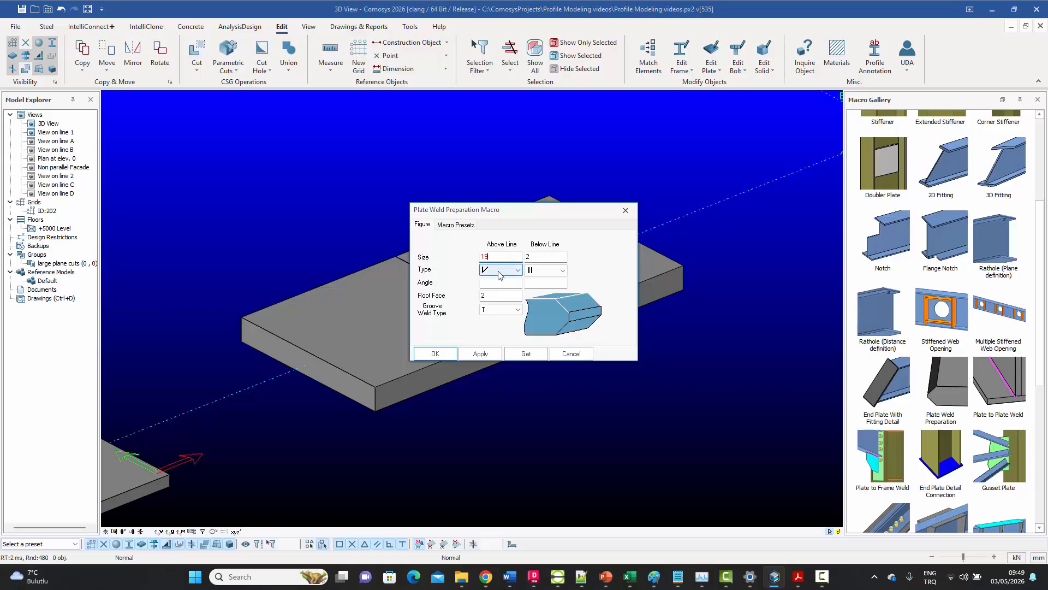
{"action": "left_click", "coordinate": [499, 272]}
{"action": "left_click", "coordinate": [539, 271]}
{"action": "left_click", "coordinate": [541, 271]}
{"action": "scroll", "coordinate": [541, 292], "scroll_direction": "up", "scroll_amount": 1}
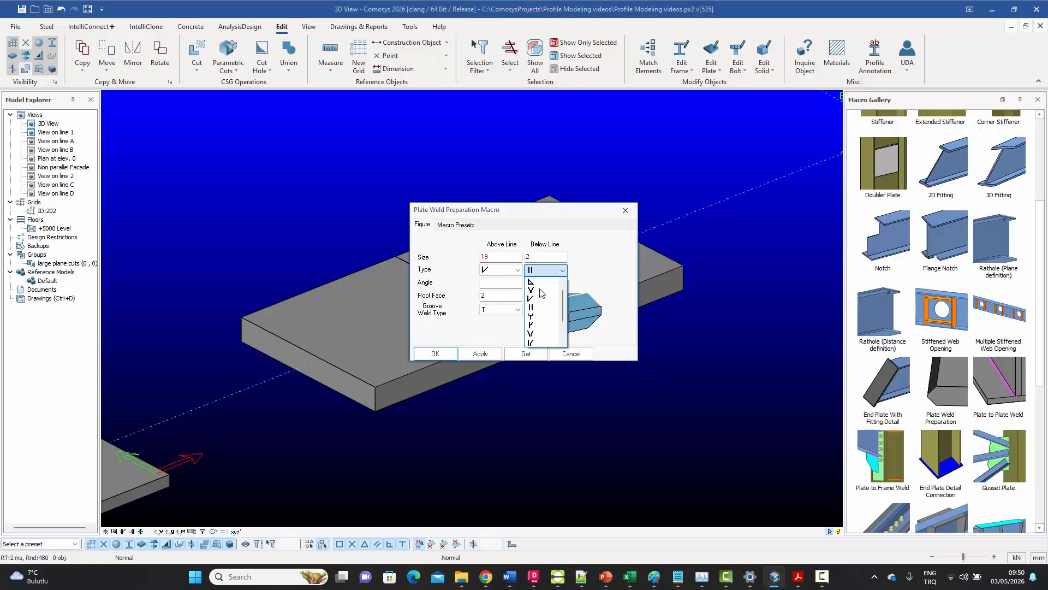
{"action": "left_click", "coordinate": [539, 297]}
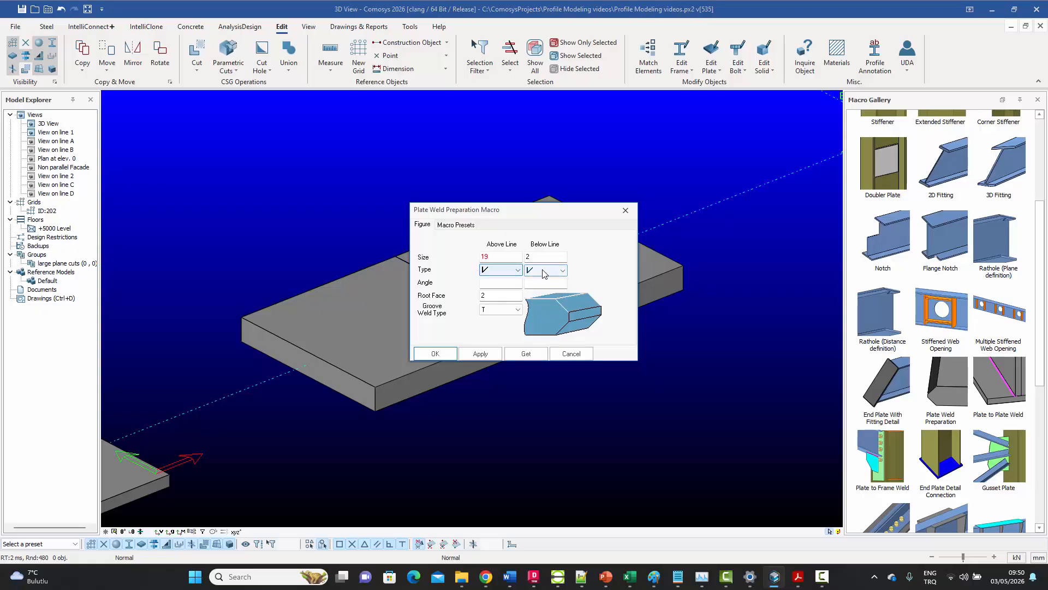
{"action": "left_click_drag", "start_coordinate": [486, 296], "coordinate": [415, 299]}
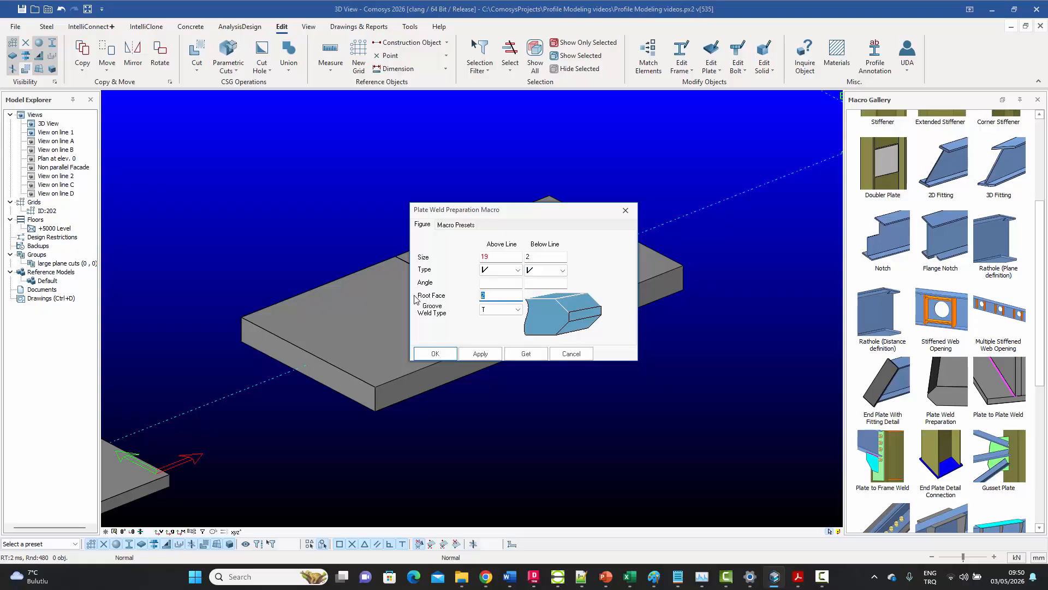
{"action": "left_click", "coordinate": [476, 352]}
{"action": "left_click", "coordinate": [435, 353]}
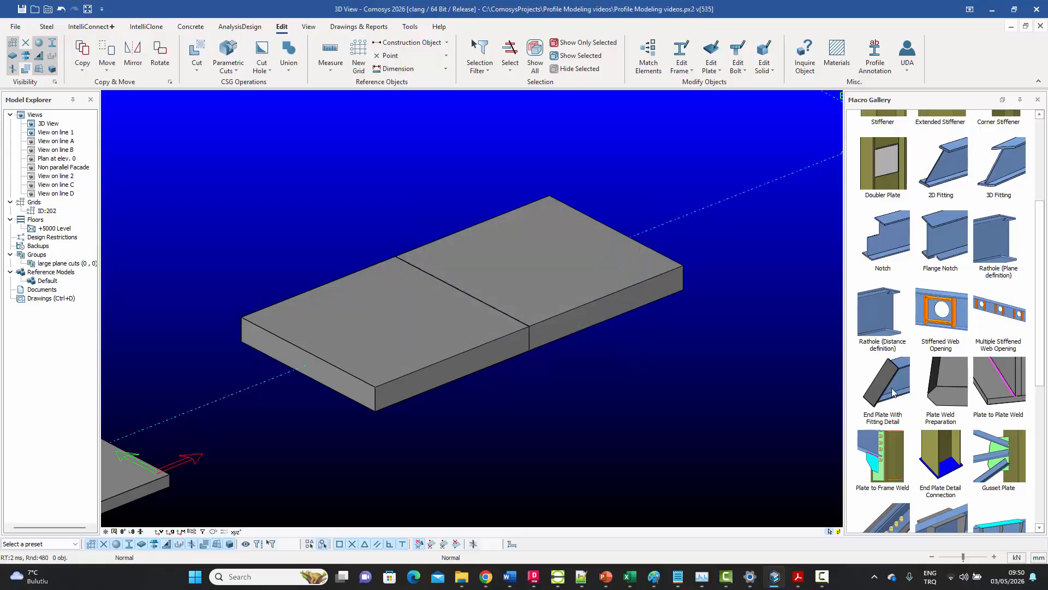
Step: Try the bevel preparation on one plate's facing upper edge in the thicker butt joint, and undo it
{"action": "left_click", "coordinate": [947, 391]}
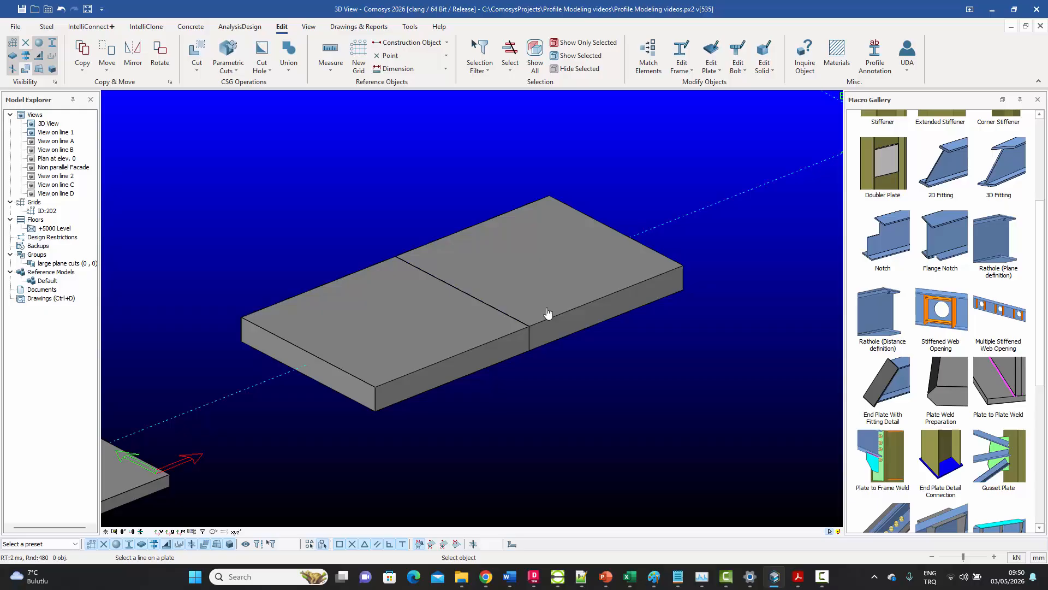
{"action": "left_click", "coordinate": [491, 312]}
{"action": "scroll", "coordinate": [542, 351], "scroll_direction": "up", "scroll_amount": 5}
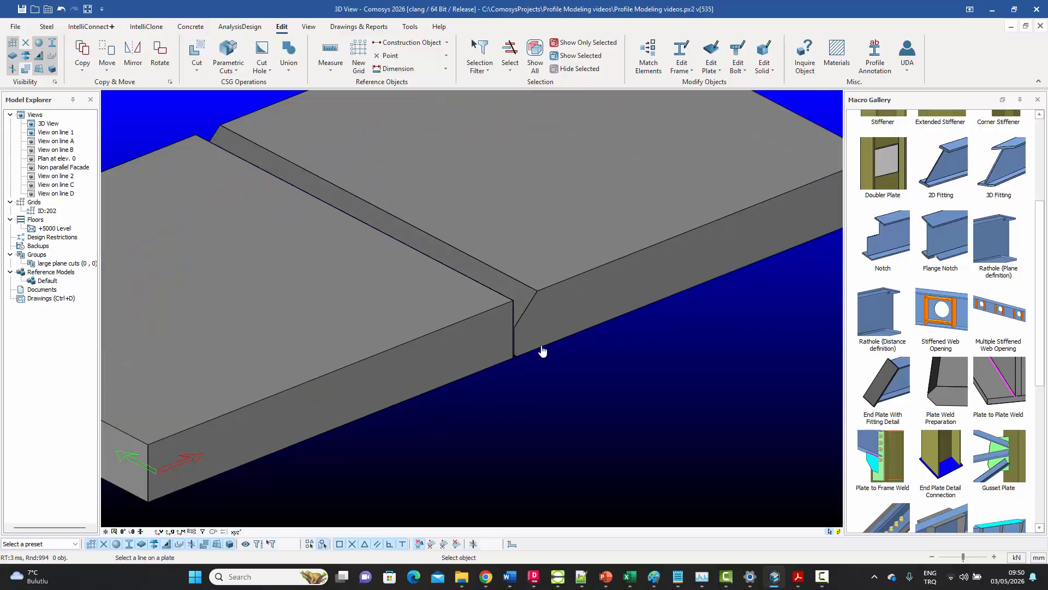
{"action": "key", "text": "Escape"}
{"action": "key", "text": "ctrl+z"}
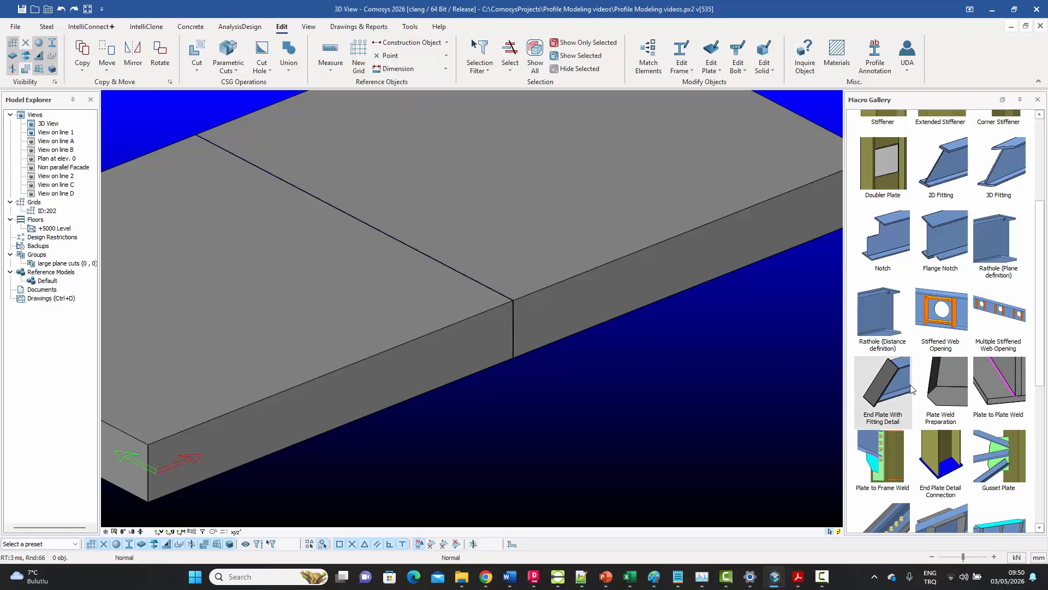
Step: Set the macro's below-line size to 19, and apply the double-sided bevel preparation to both facing upper edges of the thicker butt joint
{"action": "double_click", "coordinate": [948, 383]}
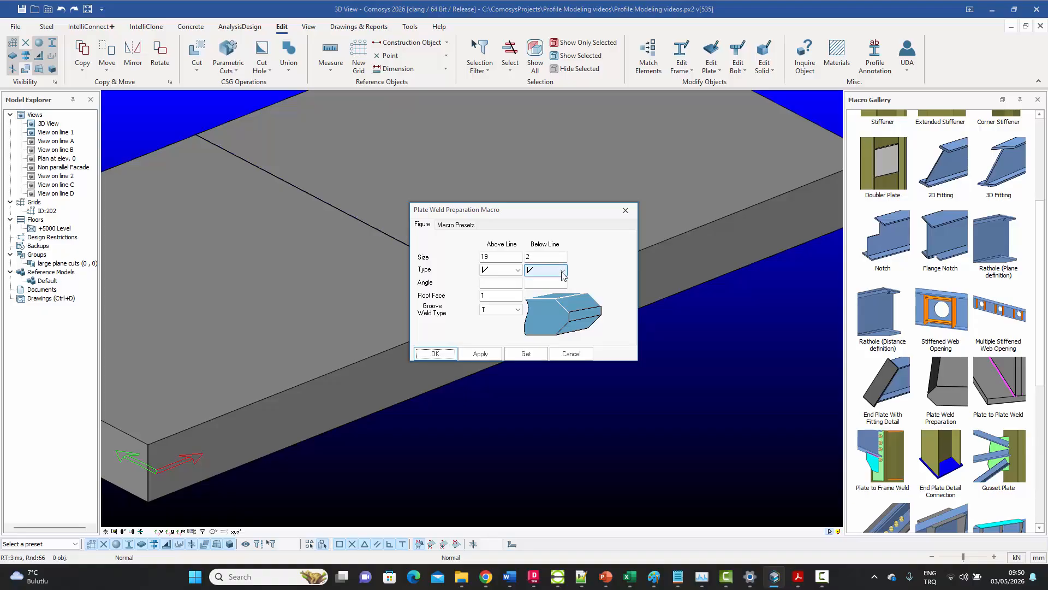
{"action": "left_click_drag", "start_coordinate": [545, 256], "coordinate": [507, 258]}
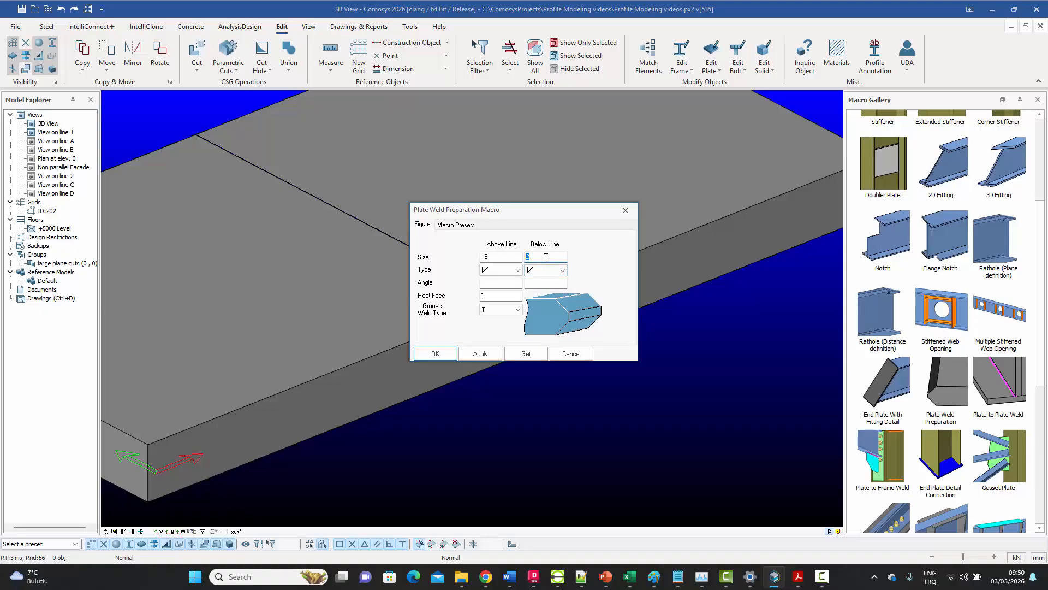
{"action": "type", "text": "19"}
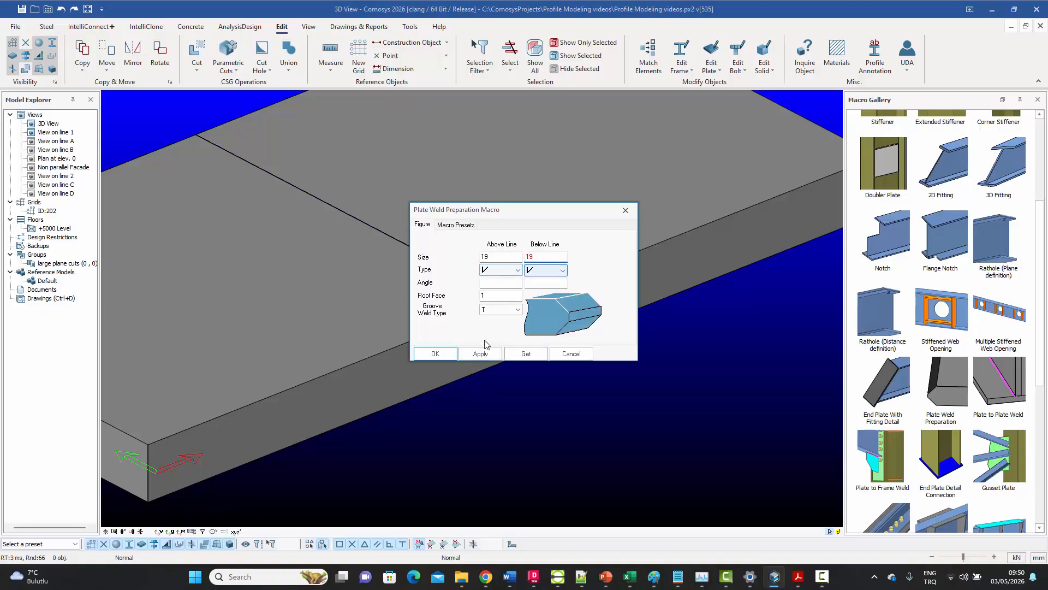
{"action": "left_click", "coordinate": [435, 354]}
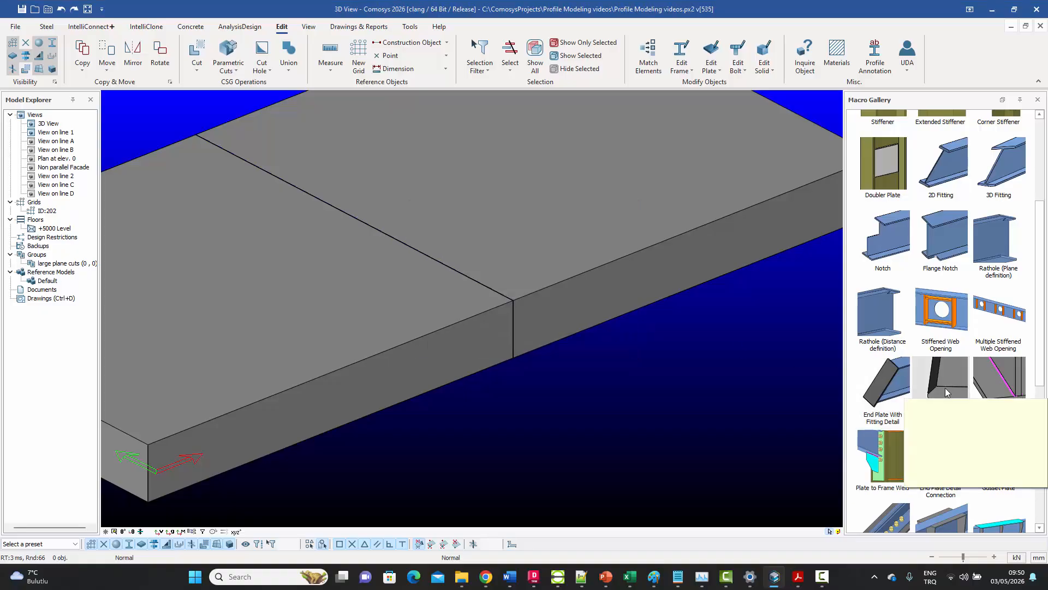
{"action": "left_click", "coordinate": [450, 271]}
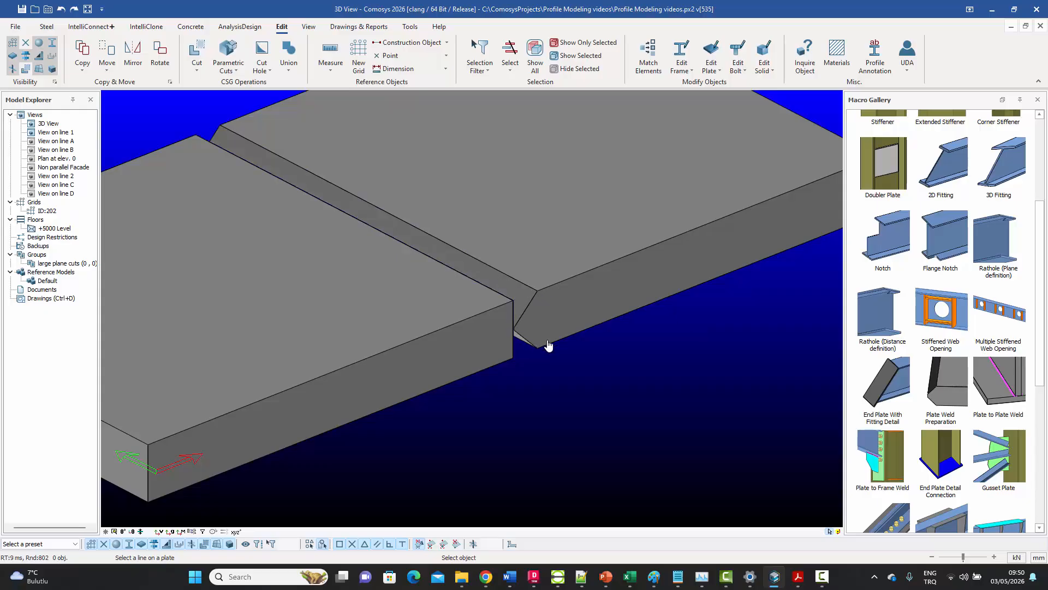
{"action": "left_click", "coordinate": [431, 262]}
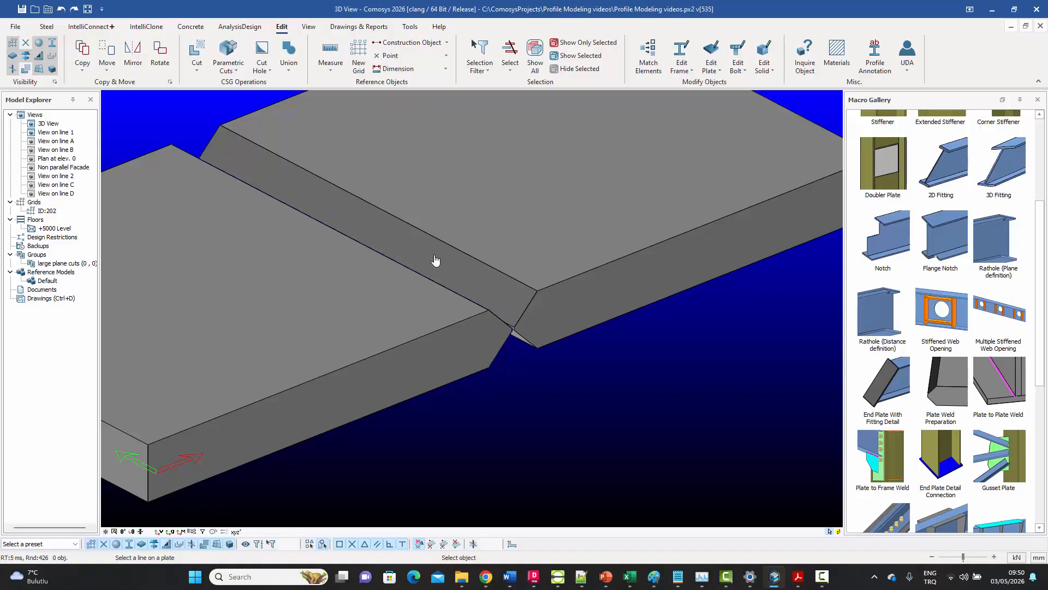
Step: Examine the double-sided bevels and root gap of the thicker butt joint in a straight side view
{"action": "scroll", "coordinate": [516, 296], "scroll_direction": "down", "scroll_amount": 3}
{"action": "middle_click_drag", "start_coordinate": [515, 297], "coordinate": [363, 449]}
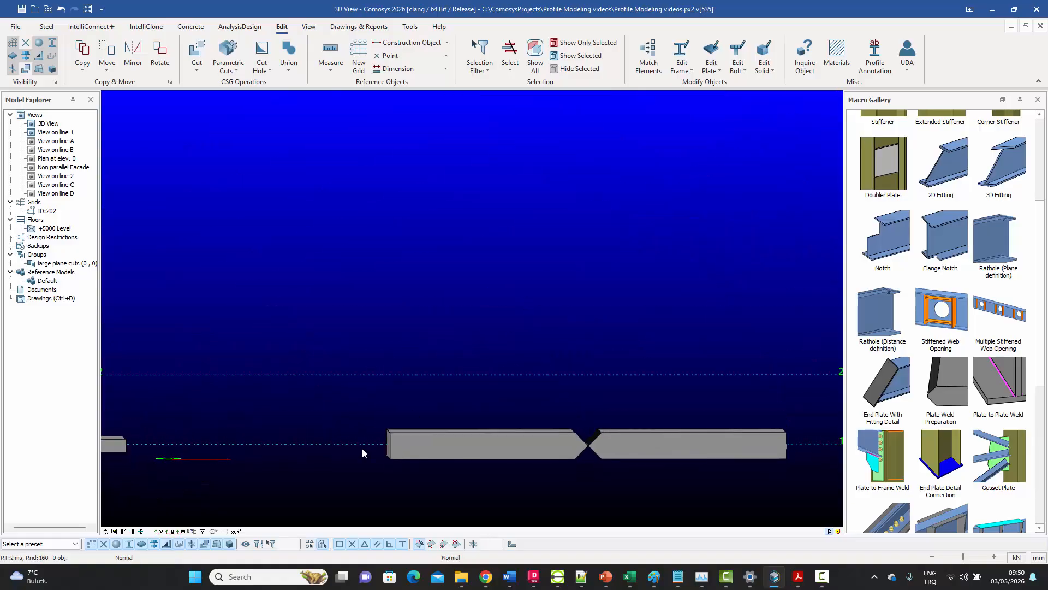
{"action": "left_click", "coordinate": [235, 531]}
{"action": "left_click", "coordinate": [261, 521]}
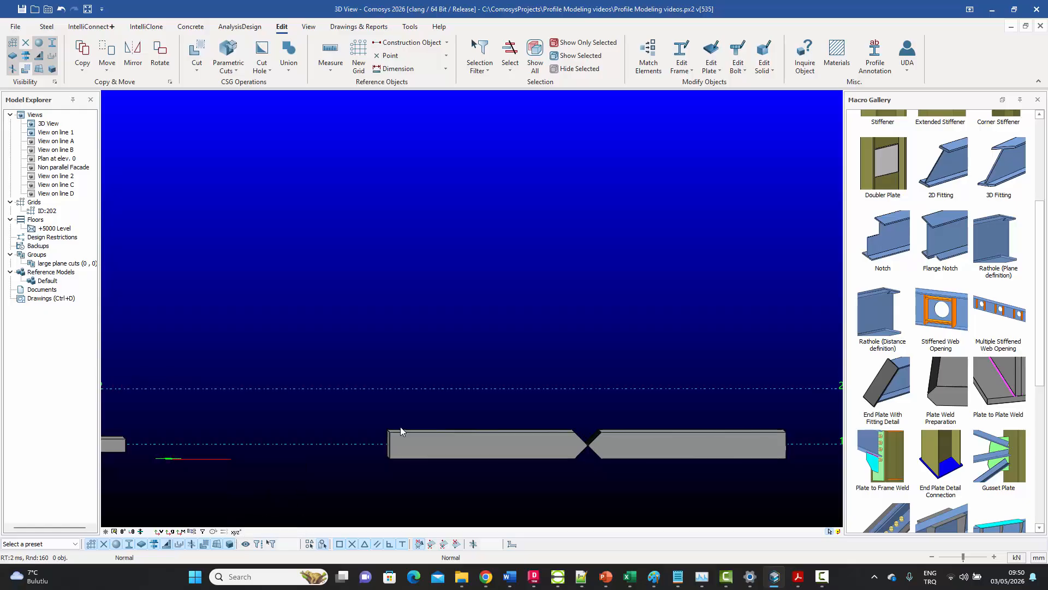
{"action": "scroll", "coordinate": [580, 391], "scroll_direction": "up", "scroll_amount": 6}
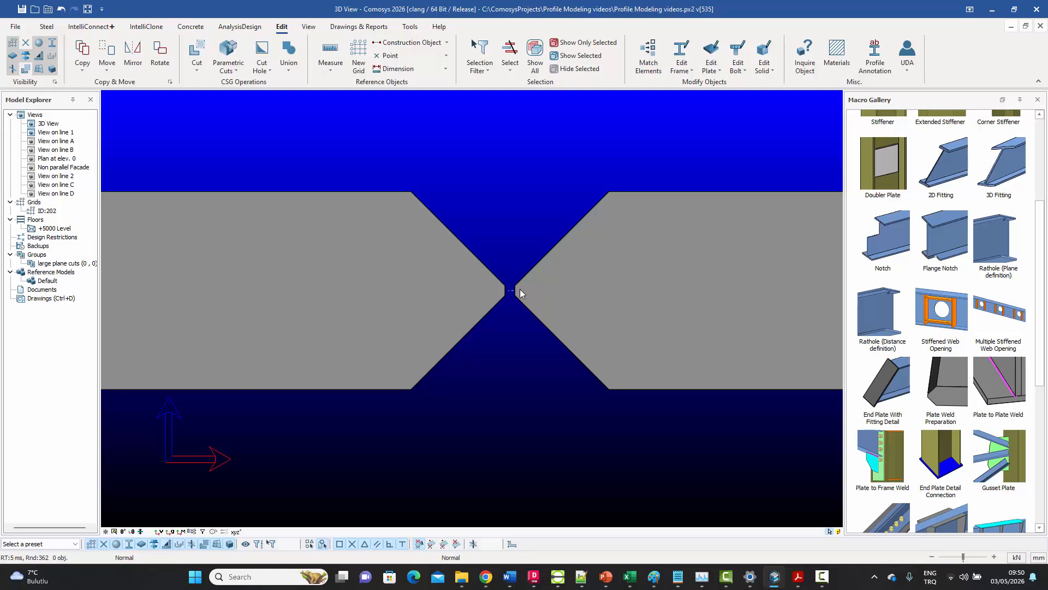
{"action": "middle_click_drag", "start_coordinate": [523, 297], "coordinate": [514, 299]}
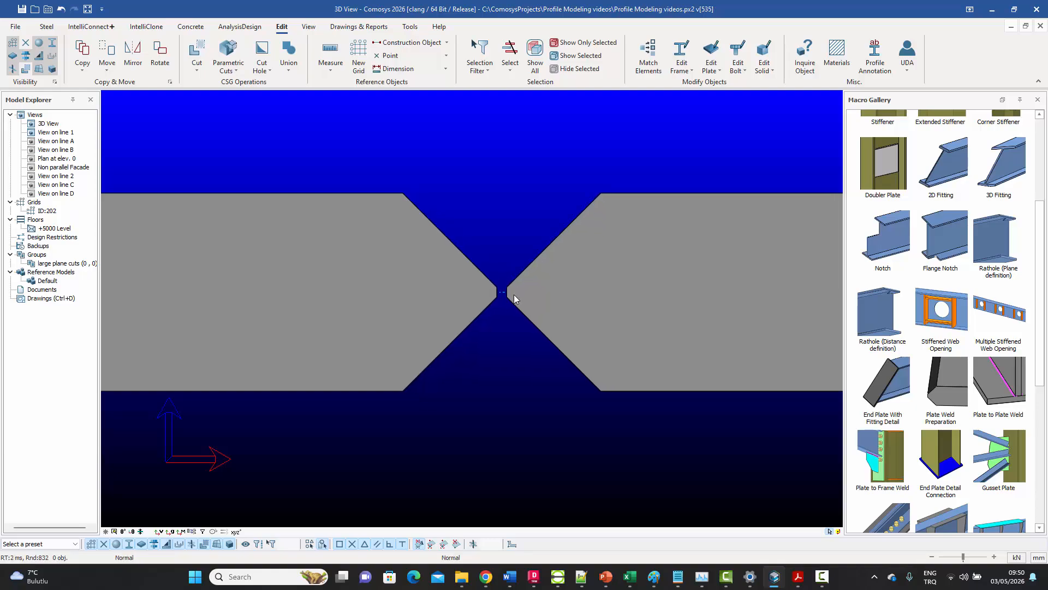
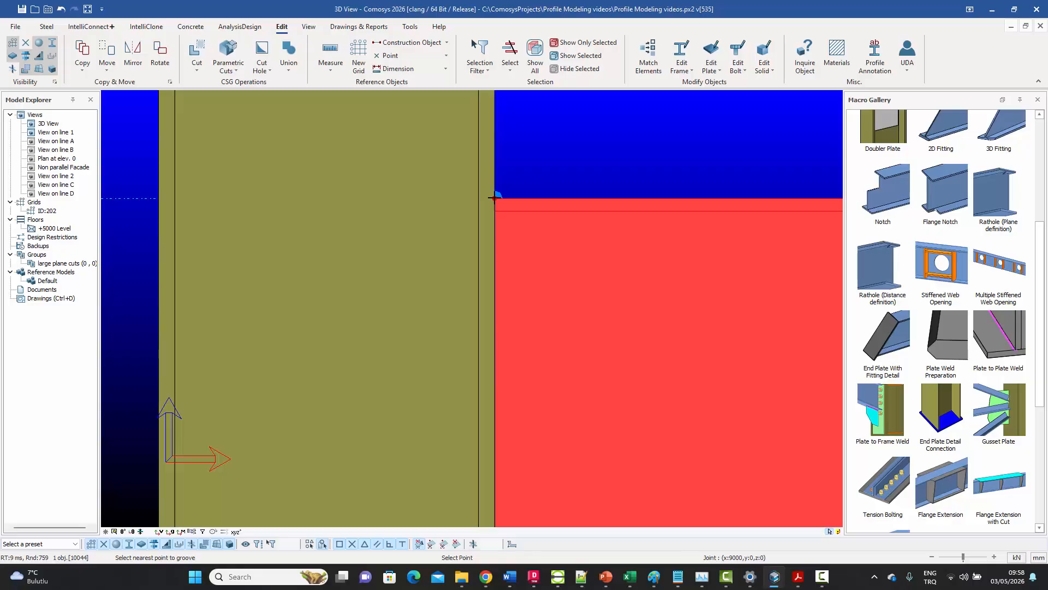
Step: Place the rathole macro where the beam's top flange meets the column face
{"action": "left_click", "coordinate": [495, 197]}
{"action": "left_click", "coordinate": [521, 165]}
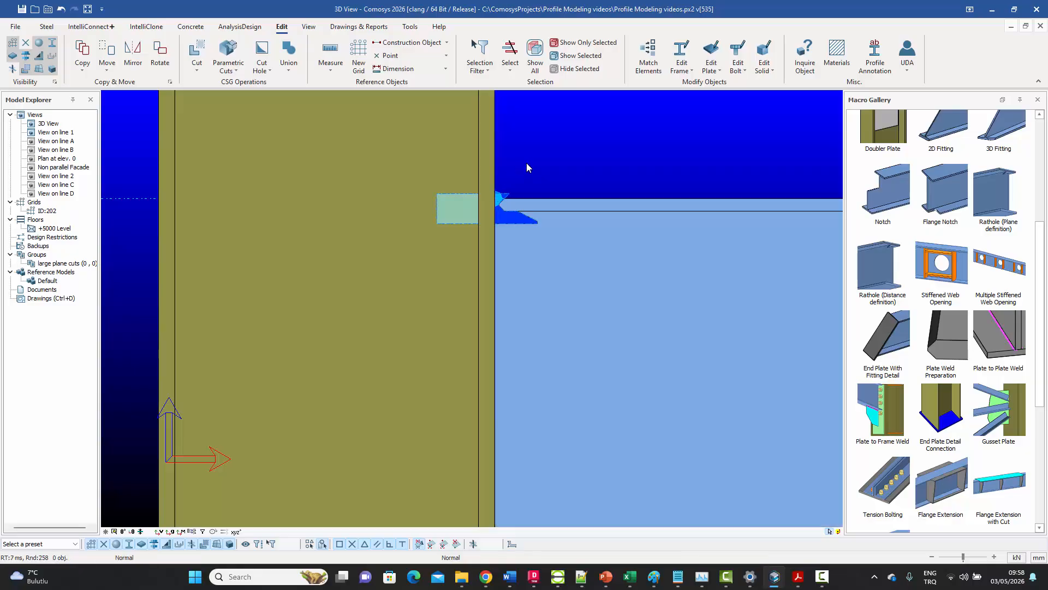
{"action": "scroll", "coordinate": [514, 206], "scroll_direction": "up", "scroll_amount": 5}
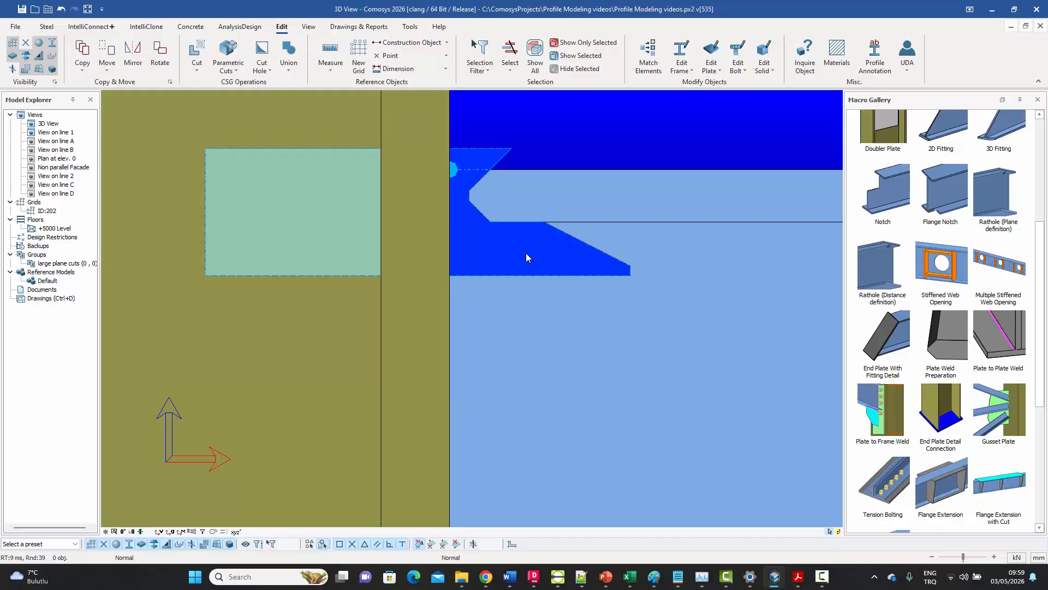
{"action": "middle_click_drag", "start_coordinate": [522, 255], "coordinate": [474, 268]}
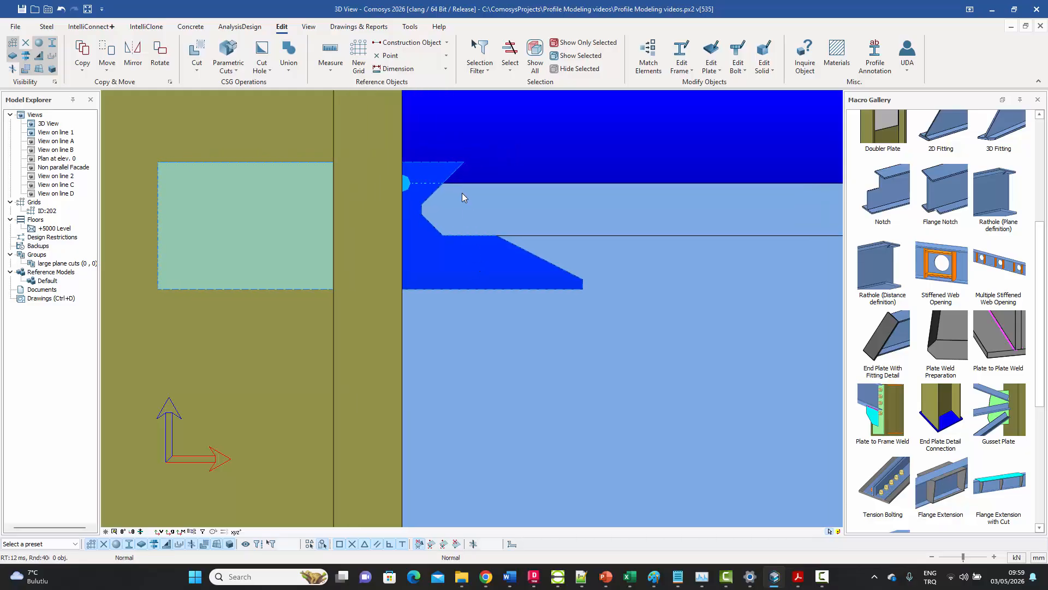
Step: Set the rathole macro's groove to 5 above and below a 0.7 root face, groove width 5, and distance to cutting surface 2
{"action": "left_click", "coordinate": [436, 172]}
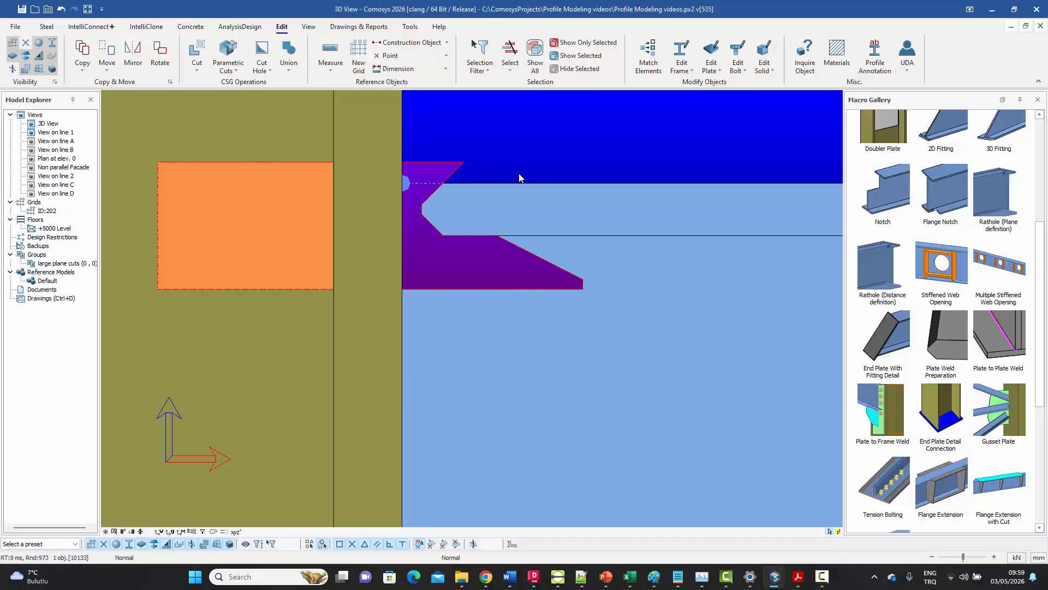
{"action": "key", "text": "Tab"}
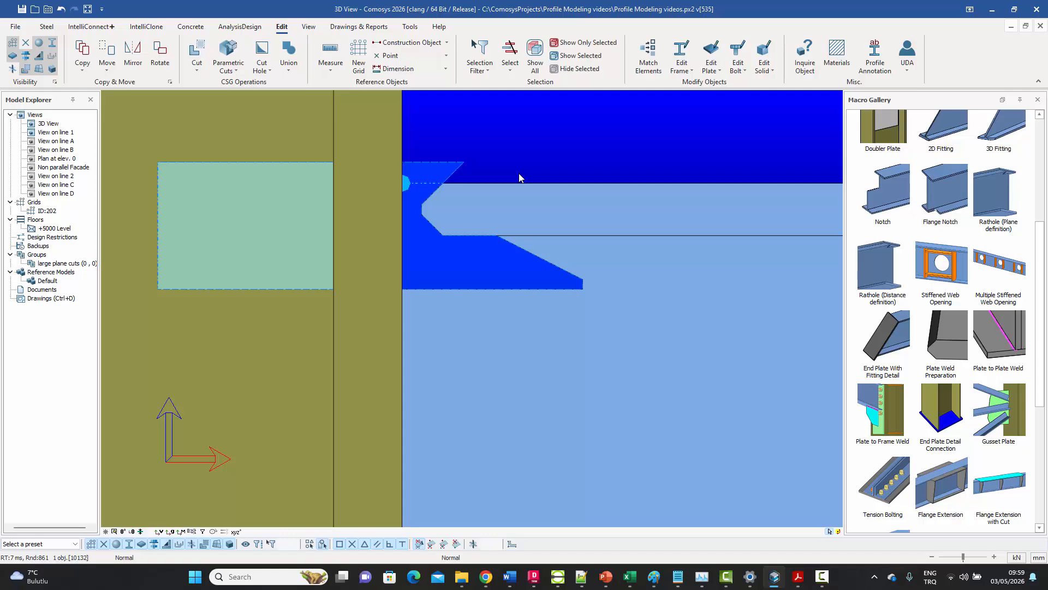
{"action": "double_click", "coordinate": [519, 174]}
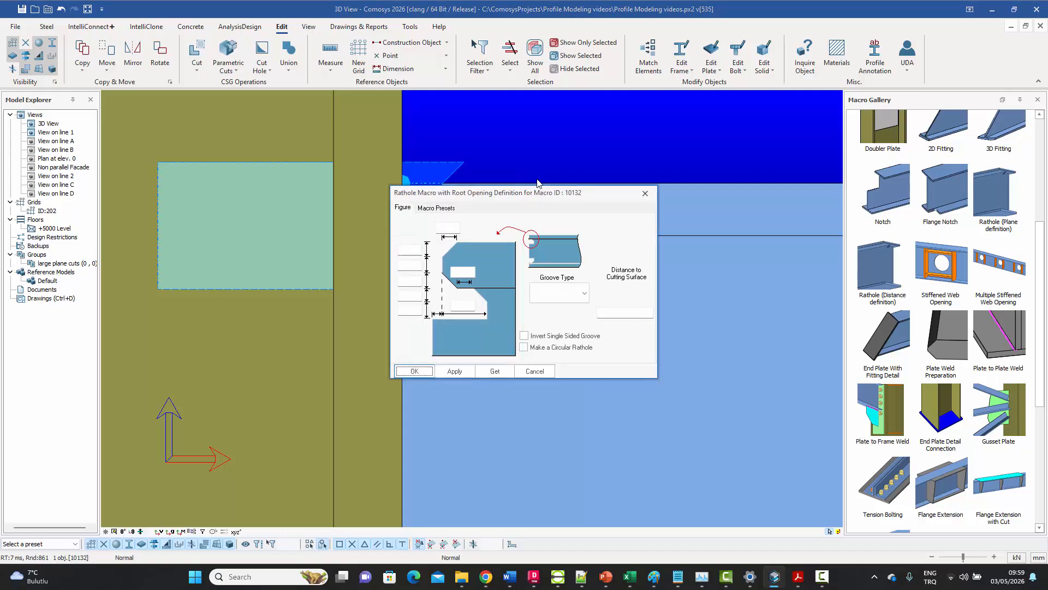
{"action": "left_click_drag", "start_coordinate": [708, 166], "coordinate": [754, 151]}
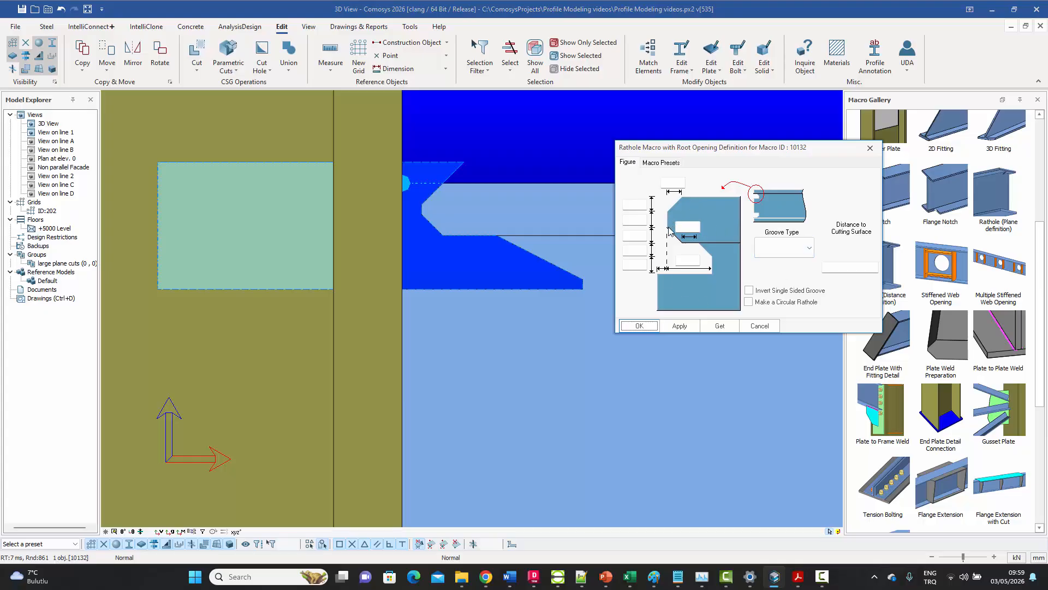
{"action": "left_click", "coordinate": [640, 220]}
{"action": "type", "text": "0.7"}
{"action": "left_click", "coordinate": [633, 205]}
{"action": "type", "text": "5"}
{"action": "left_click", "coordinate": [672, 182]}
{"action": "type", "text": "5"}
{"action": "left_click", "coordinate": [636, 236]}
{"action": "type", "text": "5"}
{"action": "left_click", "coordinate": [835, 268]}
{"action": "type", "text": "2"}
Step: Set the rathole's vertical dimensions below the flange to 2 and 15, define its horizontal widths, and accept the macro settings
{"action": "left_click", "coordinate": [692, 226]}
{"action": "left_click", "coordinate": [637, 250]}
{"action": "type", "text": "2"}
{"action": "left_click", "coordinate": [633, 263]}
{"action": "type", "text": "1"}
{"action": "left_click", "coordinate": [687, 258]}
{"action": "left_click", "coordinate": [640, 326]}
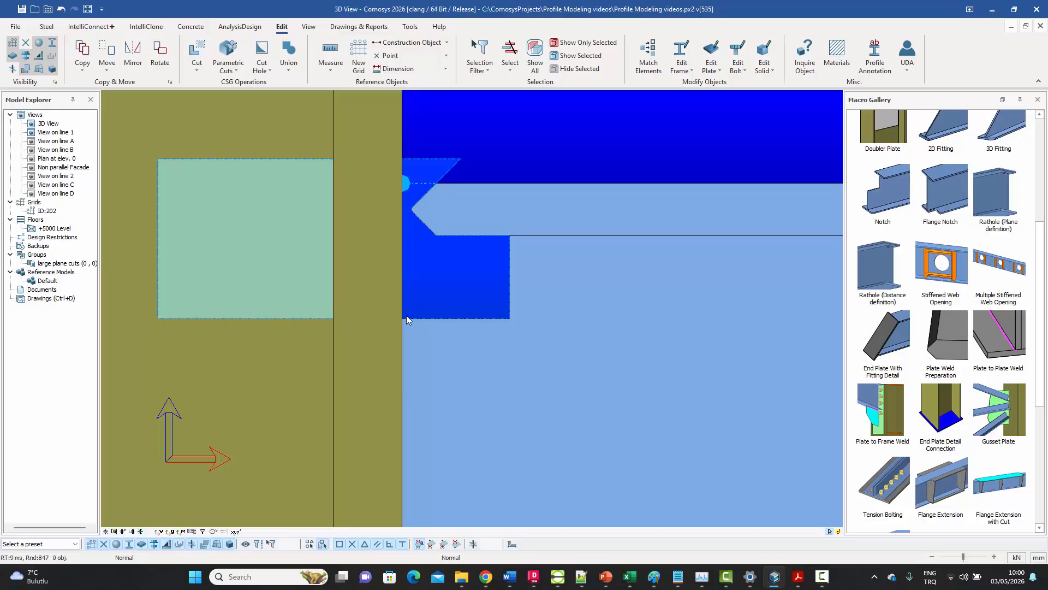
Step: Measure the rathole's width along its lower edge and its height up to the flange underside
{"action": "right_click", "coordinate": [550, 127]}
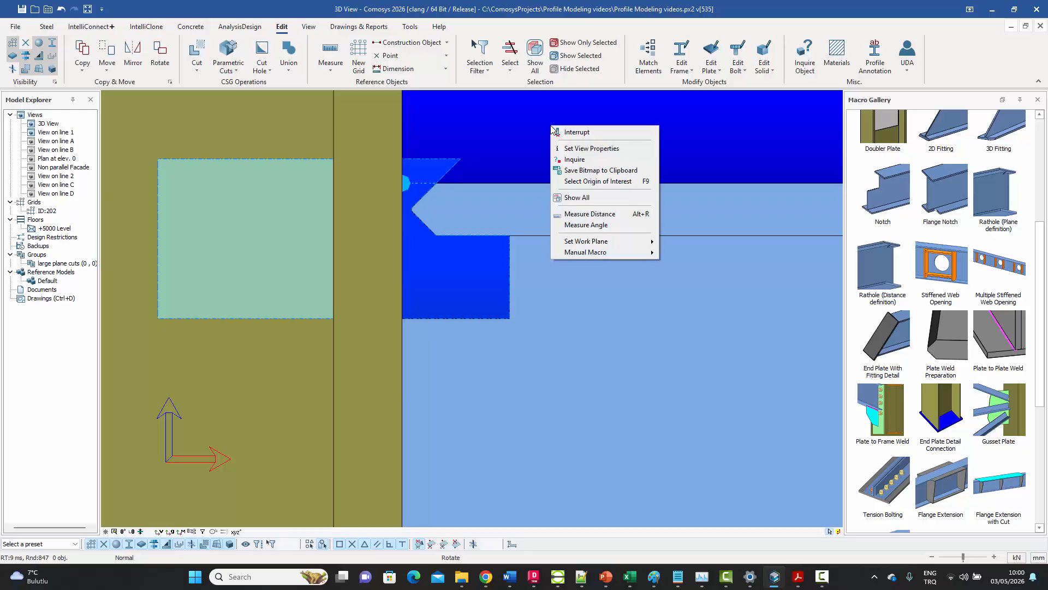
{"action": "left_click", "coordinate": [600, 214]}
{"action": "left_click", "coordinate": [403, 318]}
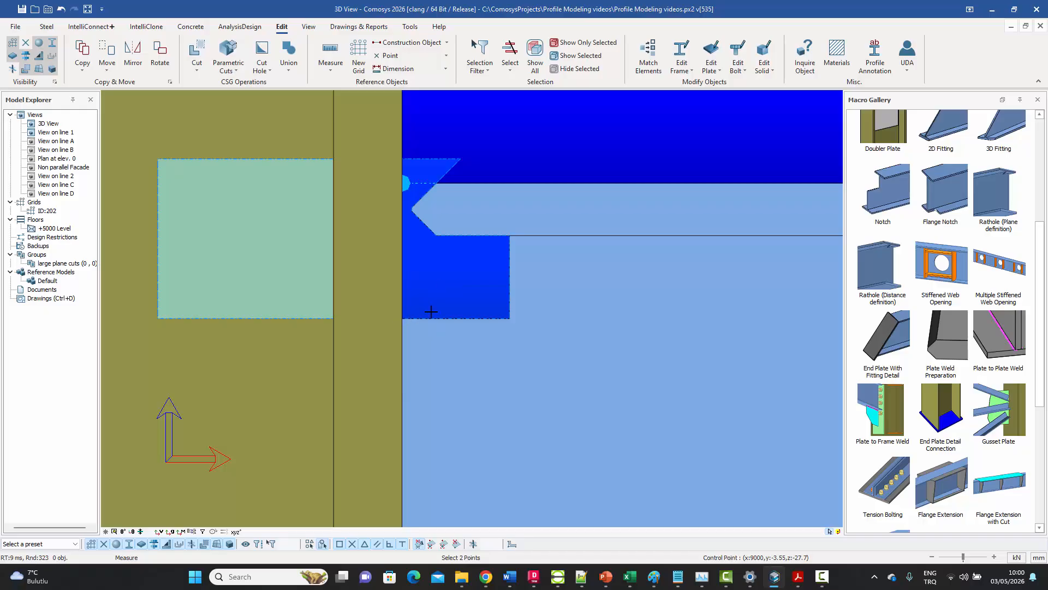
{"action": "left_click", "coordinate": [509, 319]}
{"action": "left_click", "coordinate": [509, 236]}
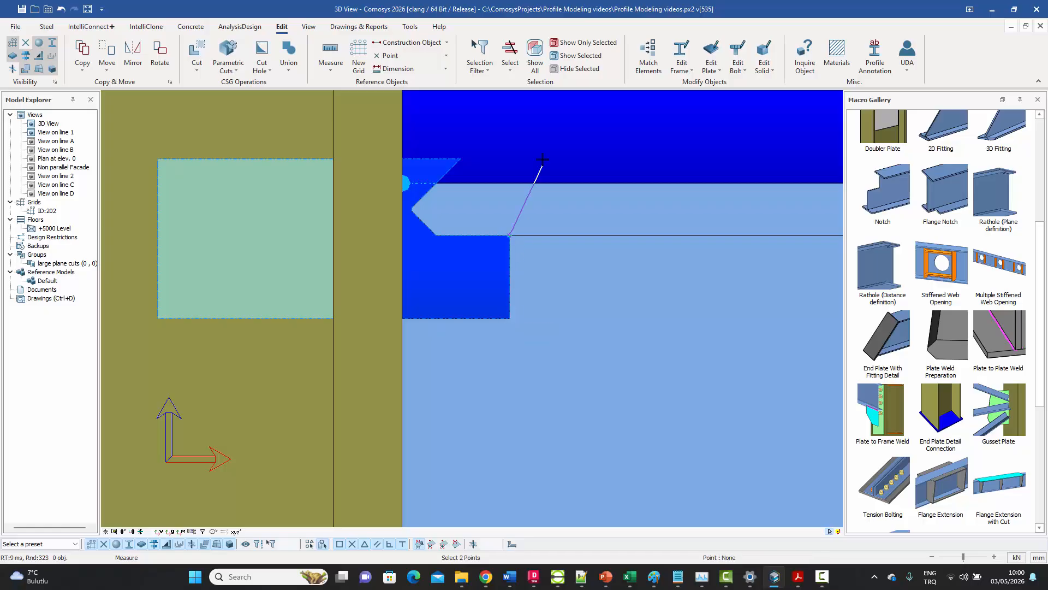
{"action": "right_click", "coordinate": [540, 142]}
{"action": "left_click", "coordinate": [551, 144]}
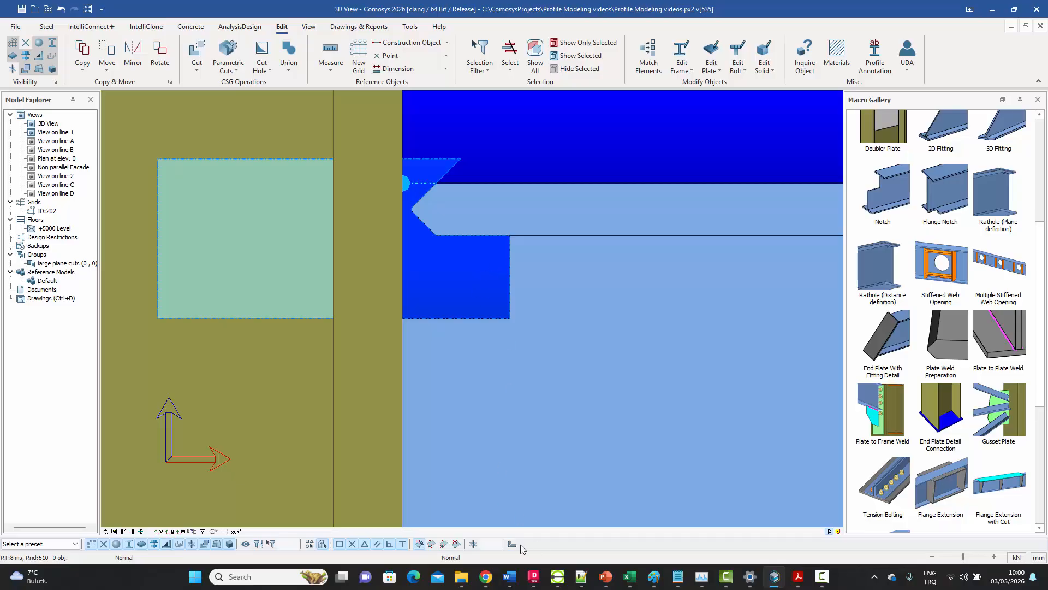
Step: Explode the rathole macro at the beam's top flange, and select its cut for editing
{"action": "left_click", "coordinate": [463, 288]}
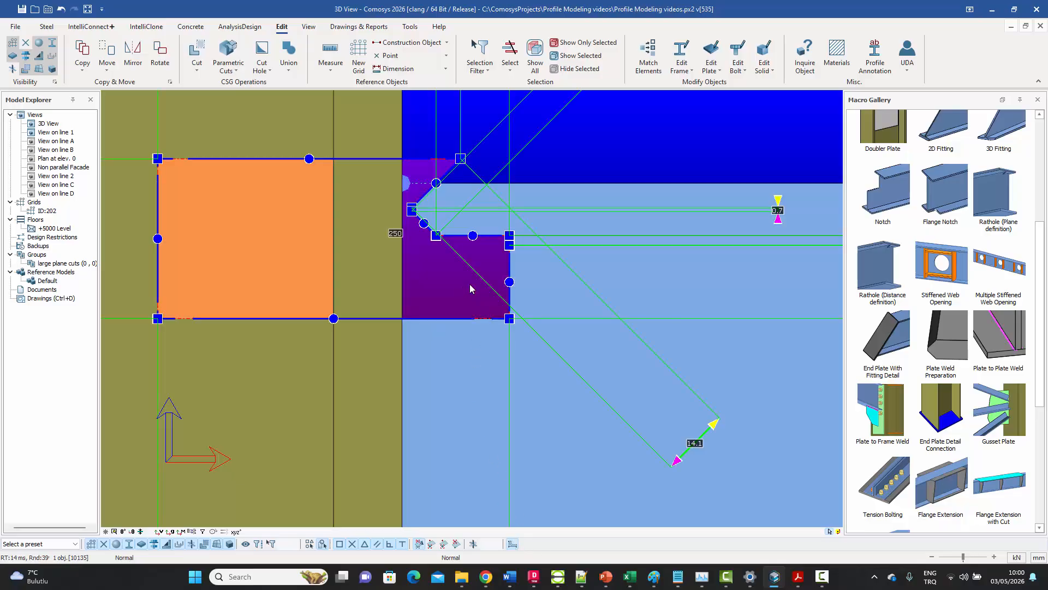
{"action": "left_click", "coordinate": [496, 261]}
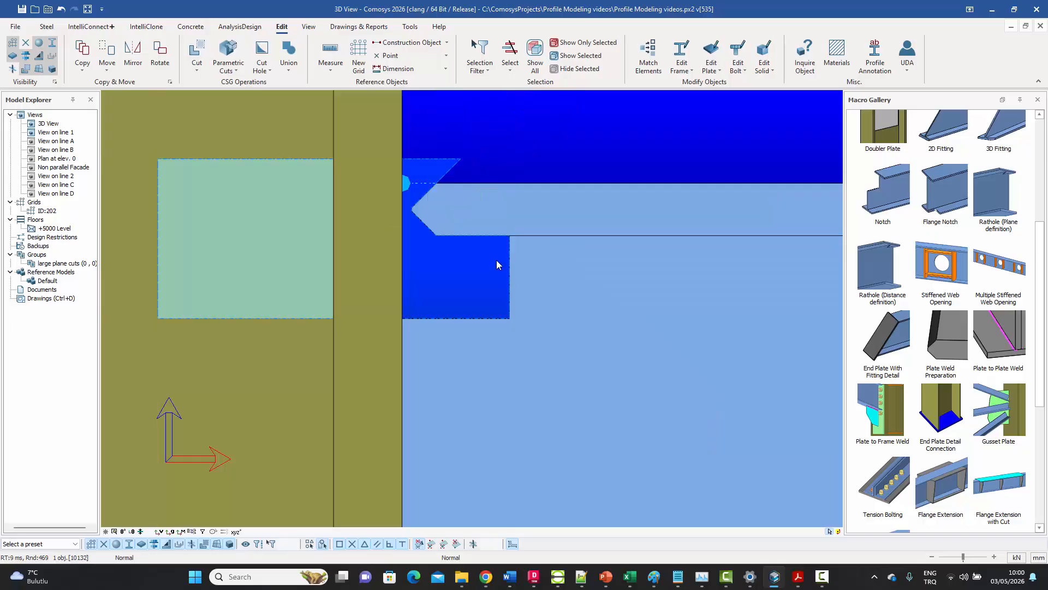
{"action": "right_click", "coordinate": [496, 260]}
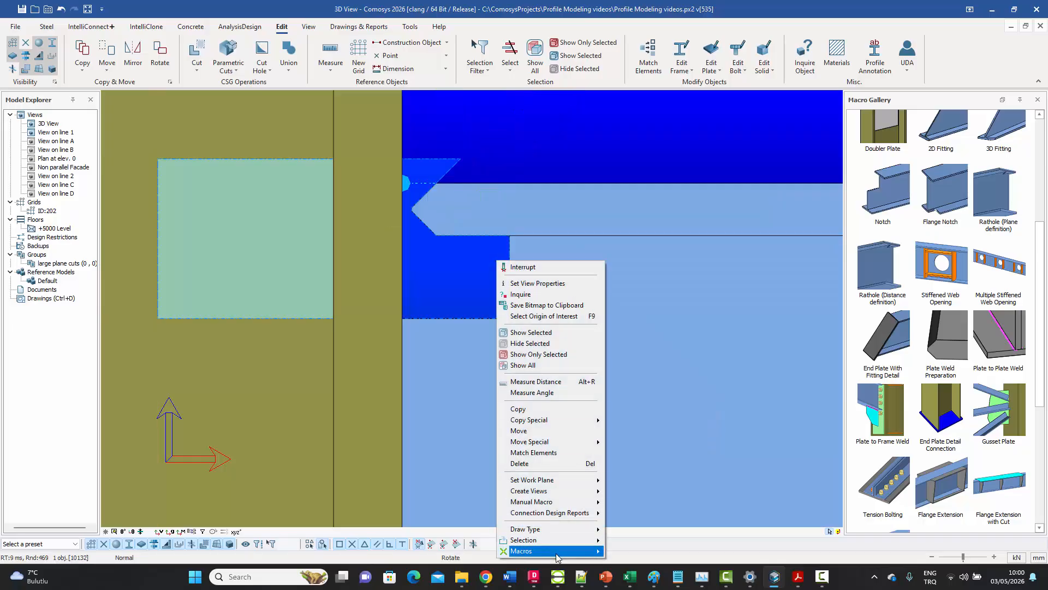
{"action": "mouse_move", "coordinate": [546, 550]}
{"action": "left_click", "coordinate": [648, 480]}
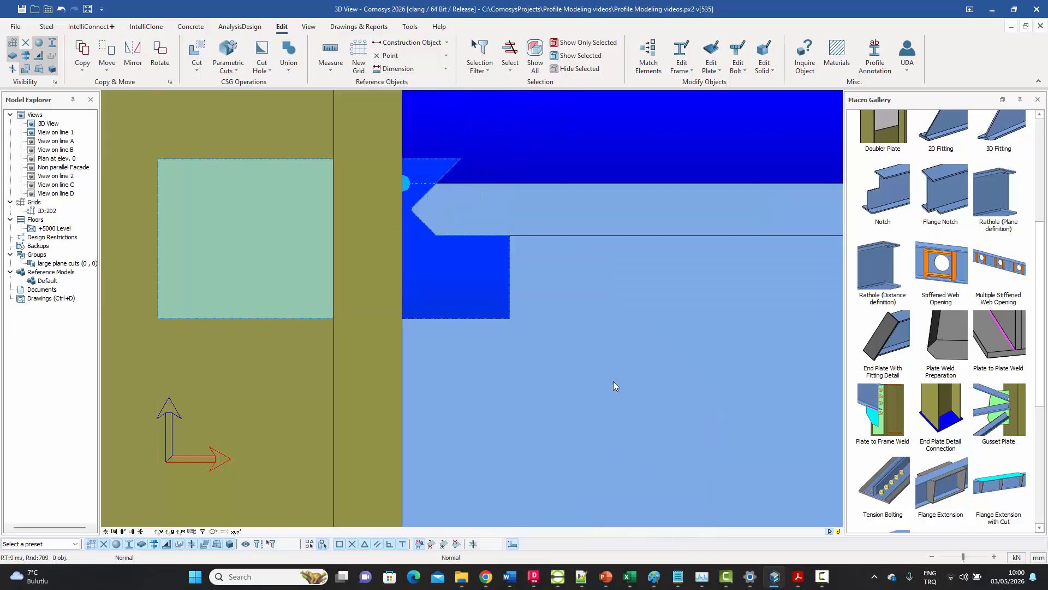
{"action": "scroll", "coordinate": [546, 212], "scroll_direction": "down", "scroll_amount": 5}
{"action": "scroll", "coordinate": [500, 258], "scroll_direction": "up", "scroll_amount": 5}
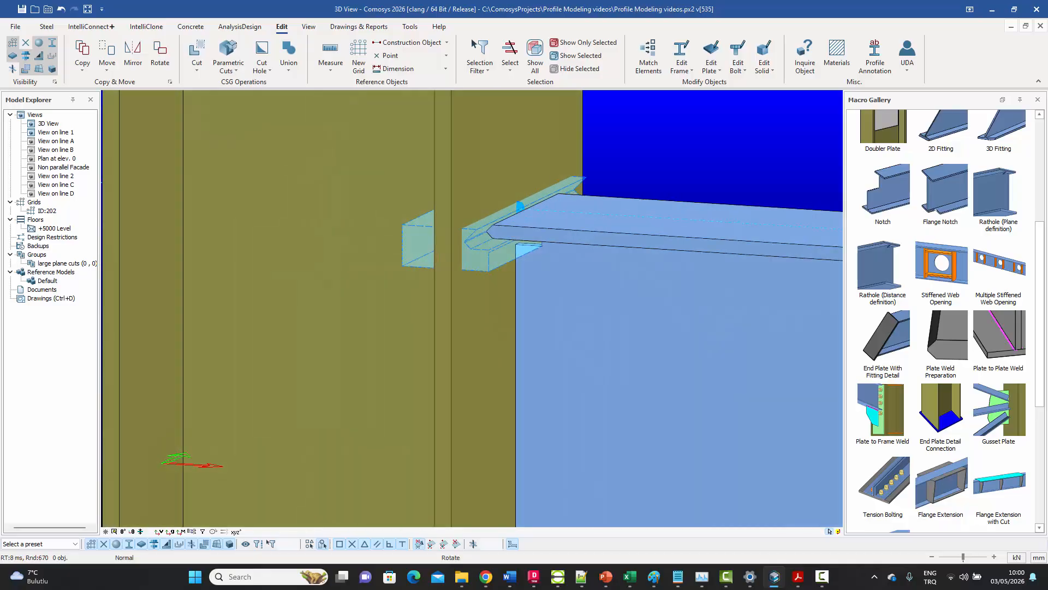
{"action": "left_click", "coordinate": [500, 258]}
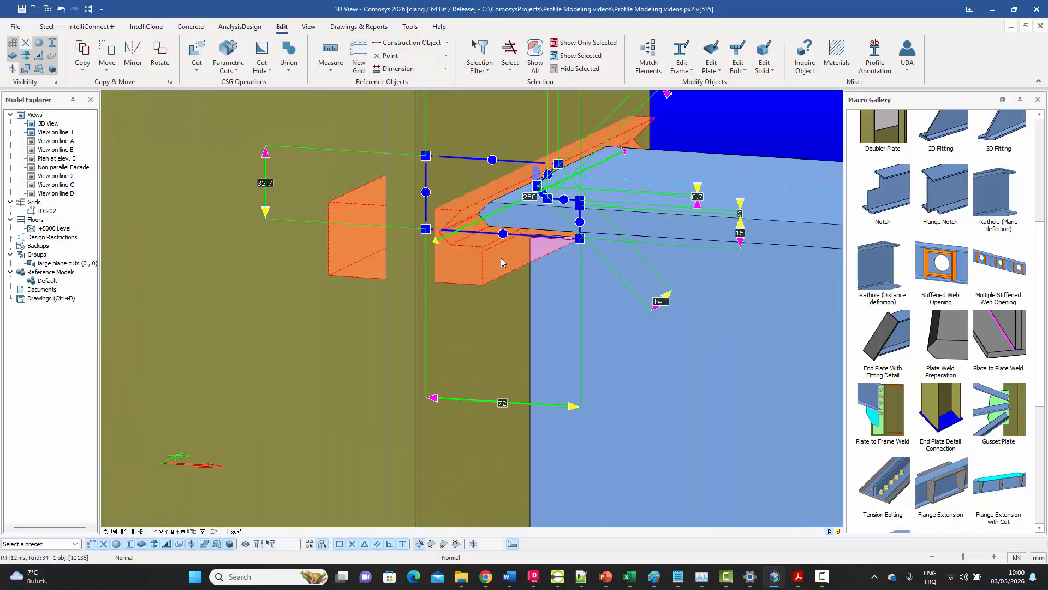
Step: Try to convert the selected rathole cut to a polygon cut
{"action": "right_click", "coordinate": [500, 258]}
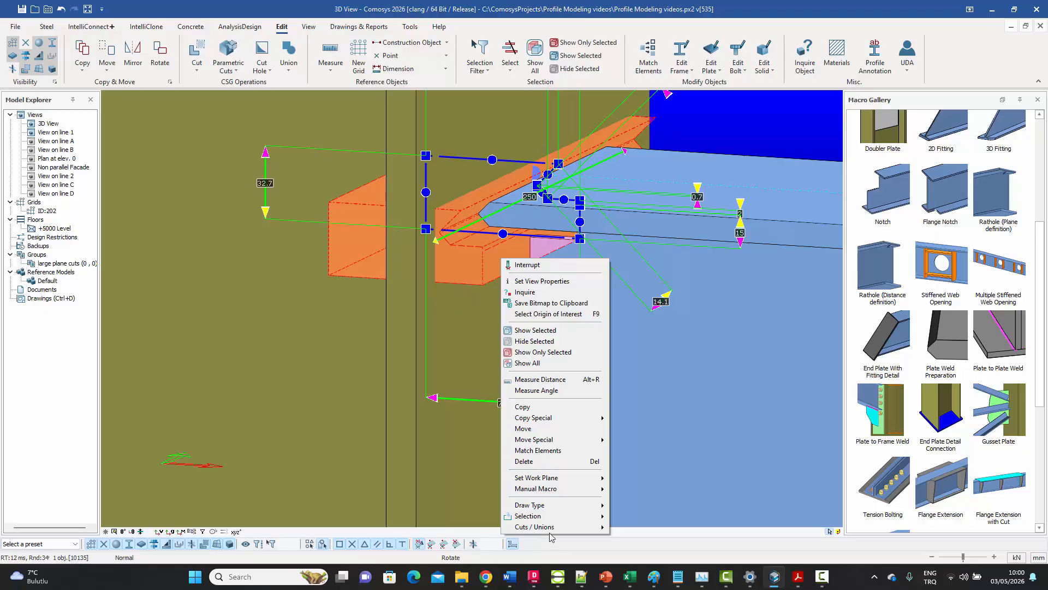
{"action": "mouse_move", "coordinate": [549, 528]}
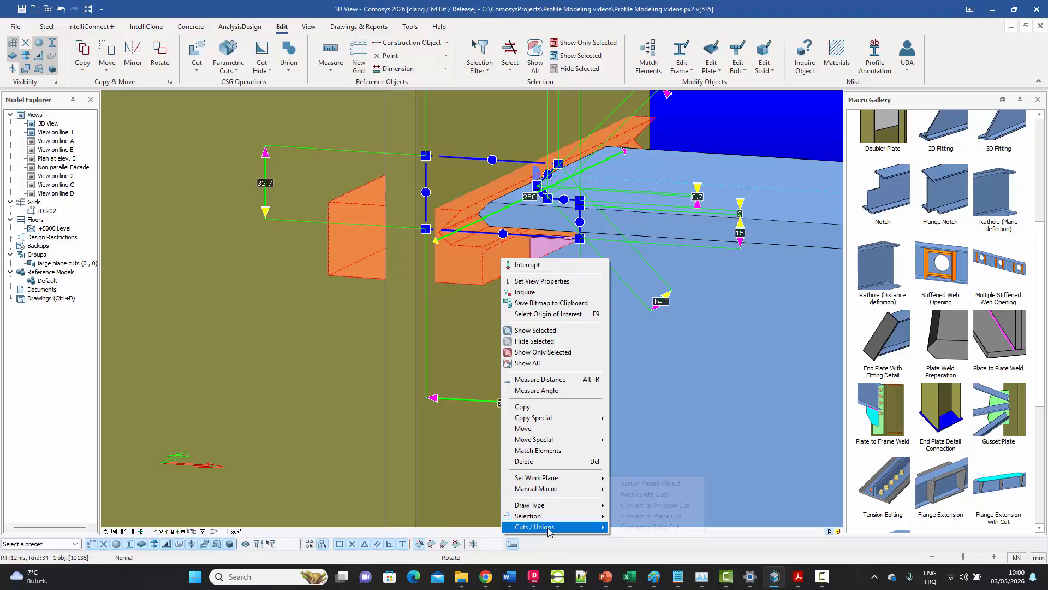
{"action": "left_click", "coordinate": [649, 508]}
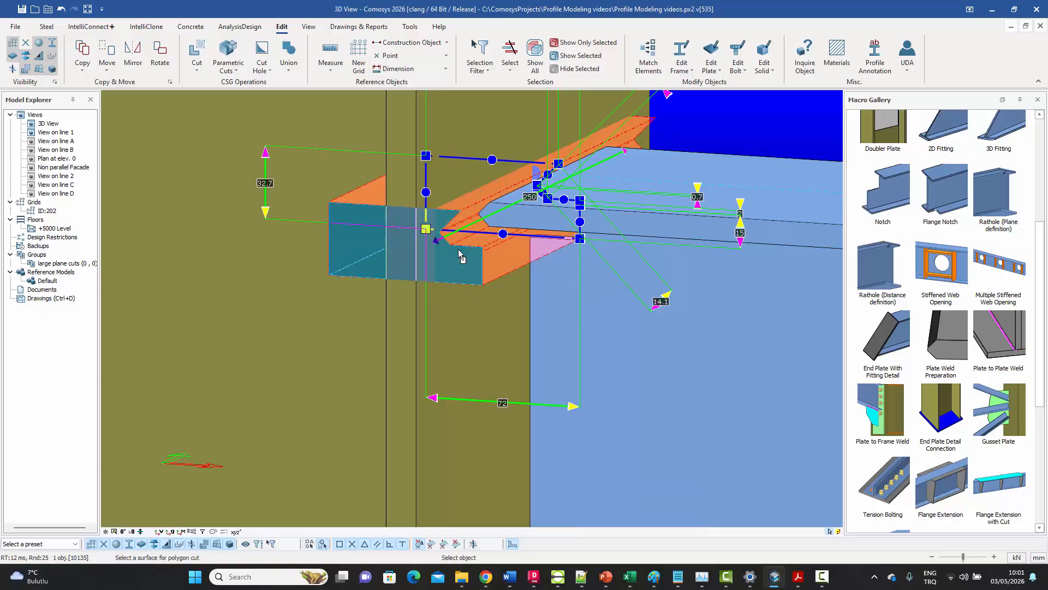
{"action": "left_click", "coordinate": [528, 219]}
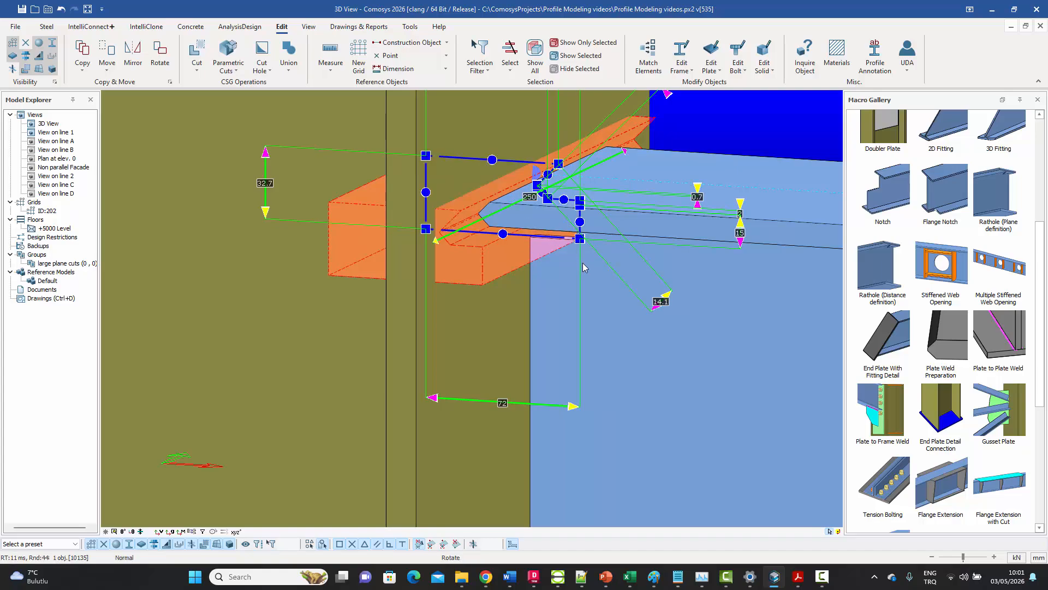
Step: Round the rathole cut's lower corner in the beam web with a Type 3 chamfer of radius 15
{"action": "middle_click_drag", "start_coordinate": [582, 263], "coordinate": [585, 260]}
{"action": "scroll", "coordinate": [604, 192], "scroll_direction": "up", "scroll_amount": 5}
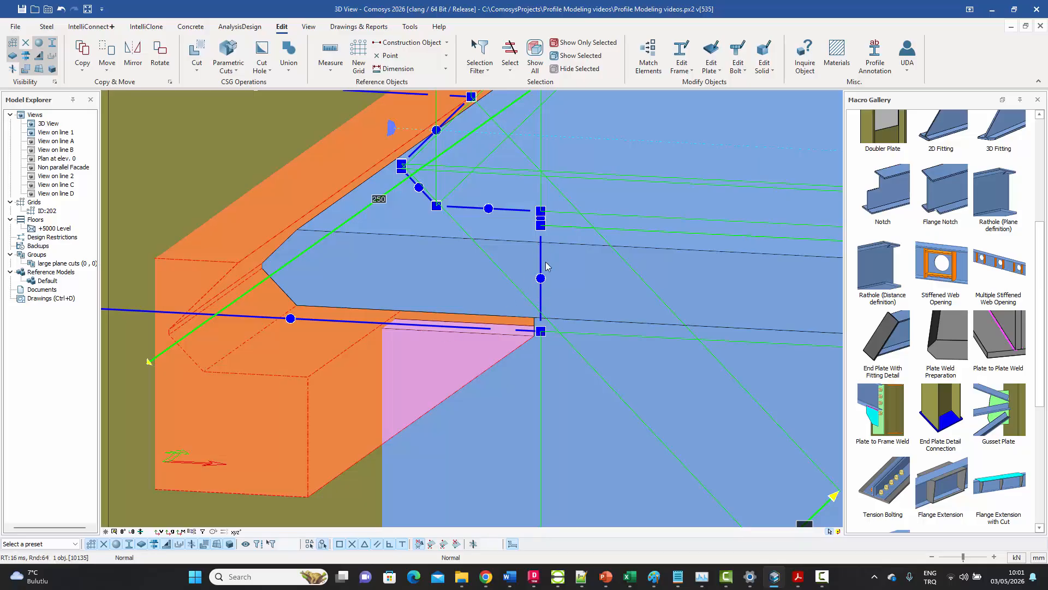
{"action": "left_click", "coordinate": [540, 330]}
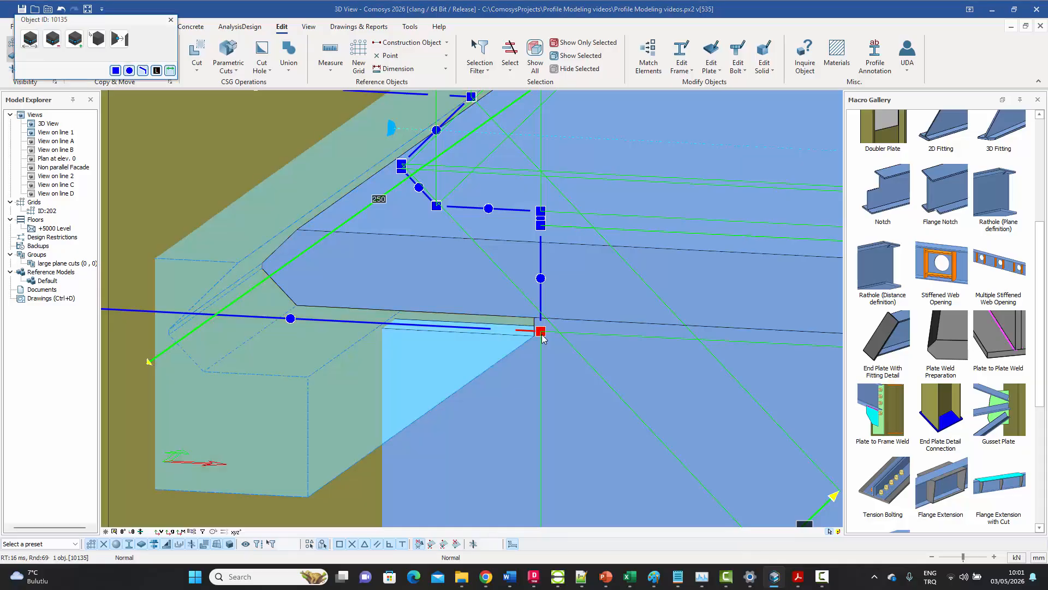
{"action": "left_click", "coordinate": [97, 38]}
{"action": "left_click", "coordinate": [100, 79]}
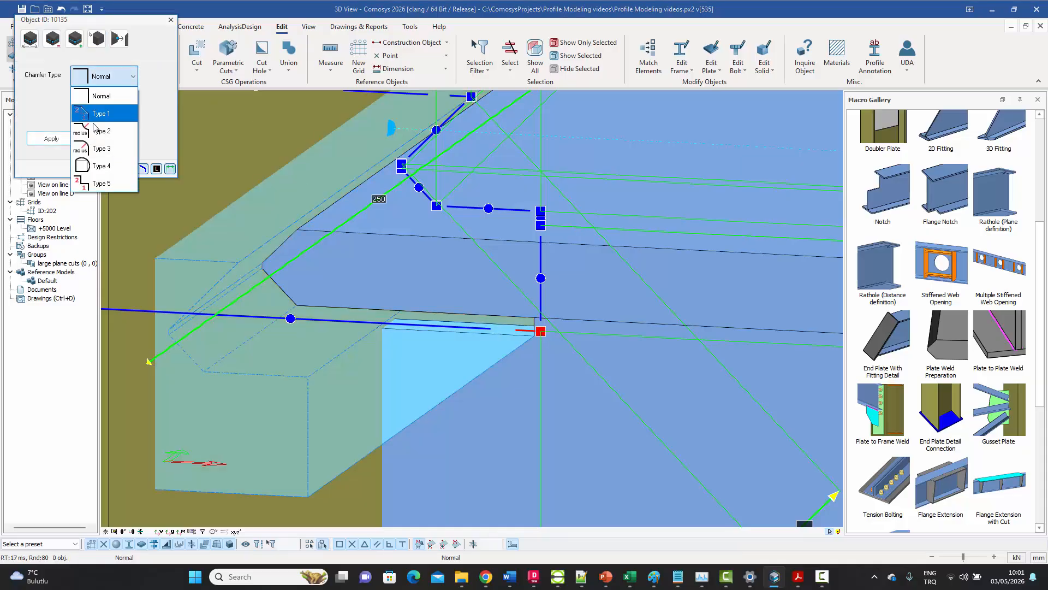
{"action": "left_click", "coordinate": [99, 148]}
{"action": "double_click", "coordinate": [90, 107]}
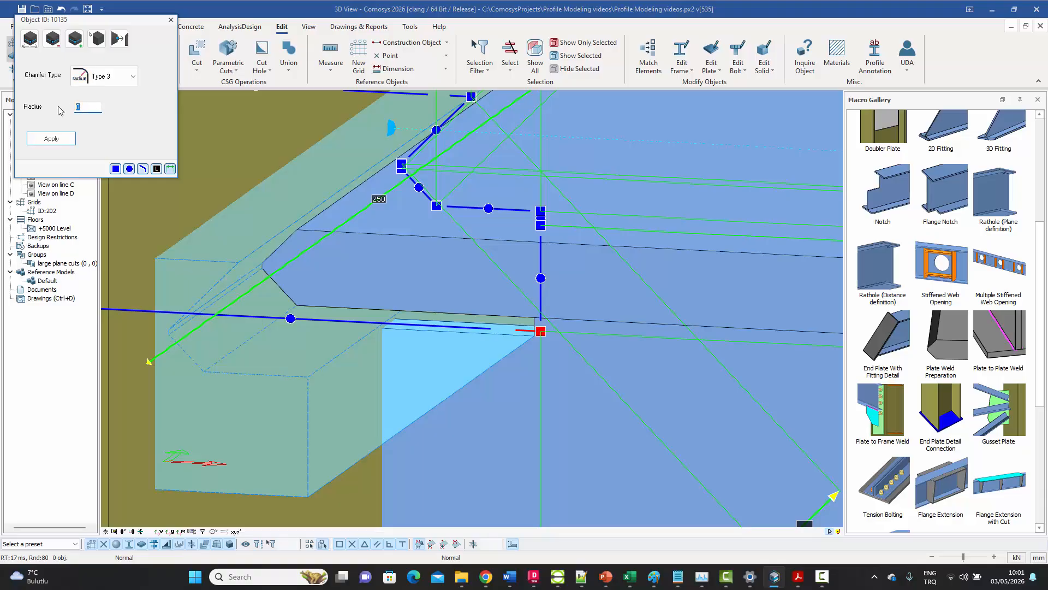
{"action": "type", "text": "15"}
{"action": "left_click", "coordinate": [52, 138]}
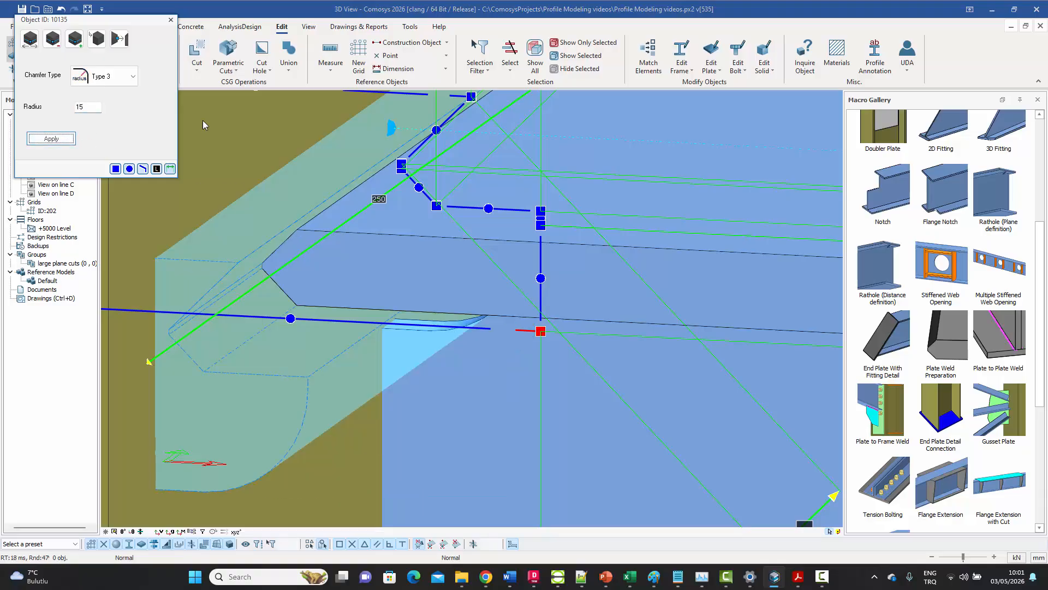
{"action": "left_click", "coordinate": [170, 21]}
Step: Inspect the rounded rathole in a straight side view, and consult the CPJ (Top Flange) detail in the Weld Preparation PDF
{"action": "scroll", "coordinate": [514, 358], "scroll_direction": "down", "scroll_amount": 3}
{"action": "middle_click_drag", "start_coordinate": [514, 357], "coordinate": [592, 327]}
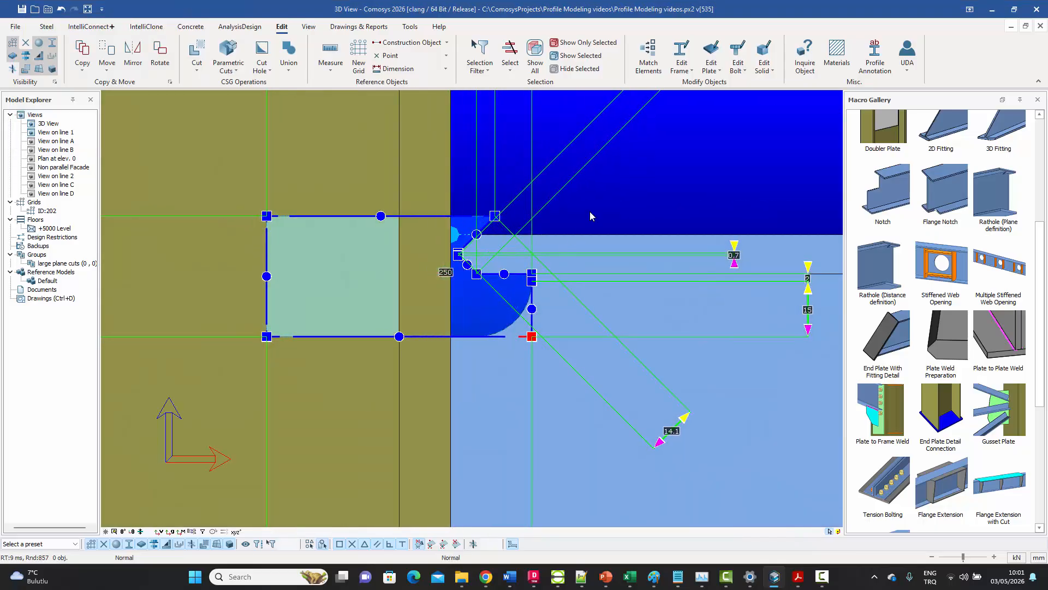
{"action": "key", "text": "Escape"}
{"action": "scroll", "coordinate": [533, 274], "scroll_direction": "up", "scroll_amount": 2}
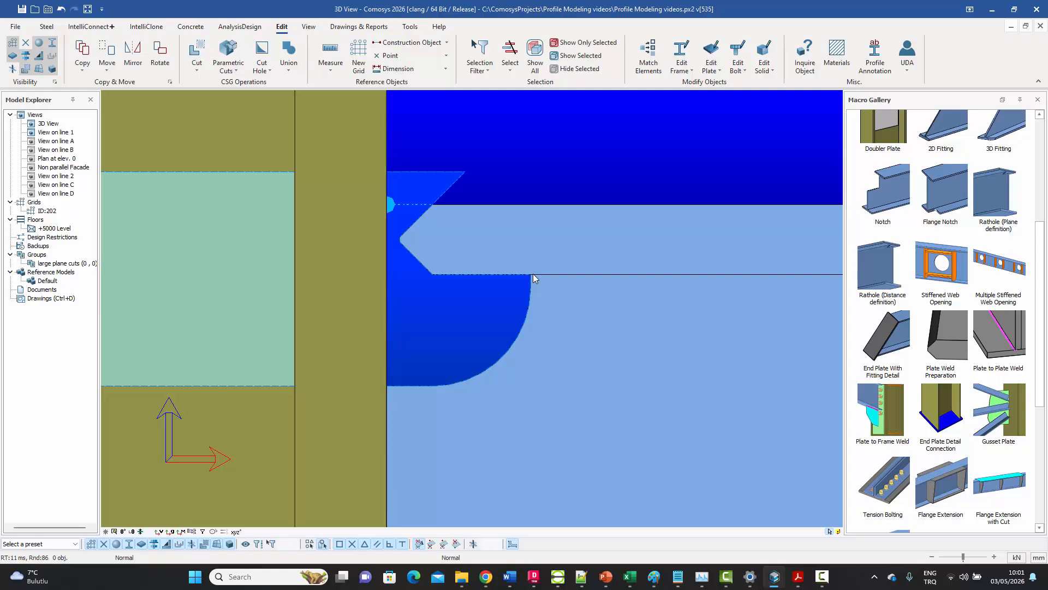
{"action": "middle_click_drag", "start_coordinate": [533, 273], "coordinate": [583, 252]}
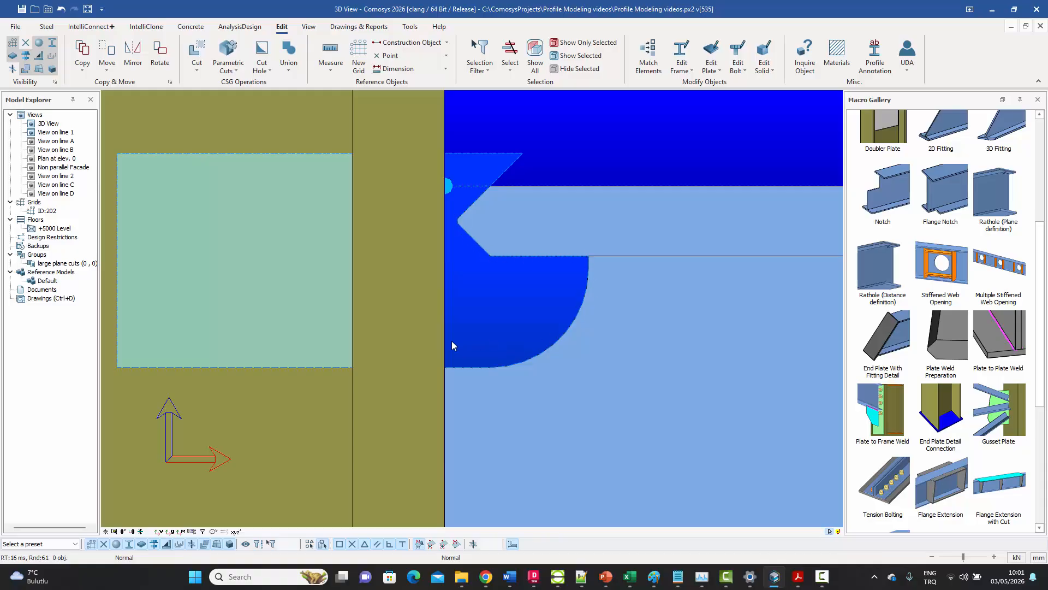
{"action": "left_click", "coordinate": [797, 576]}
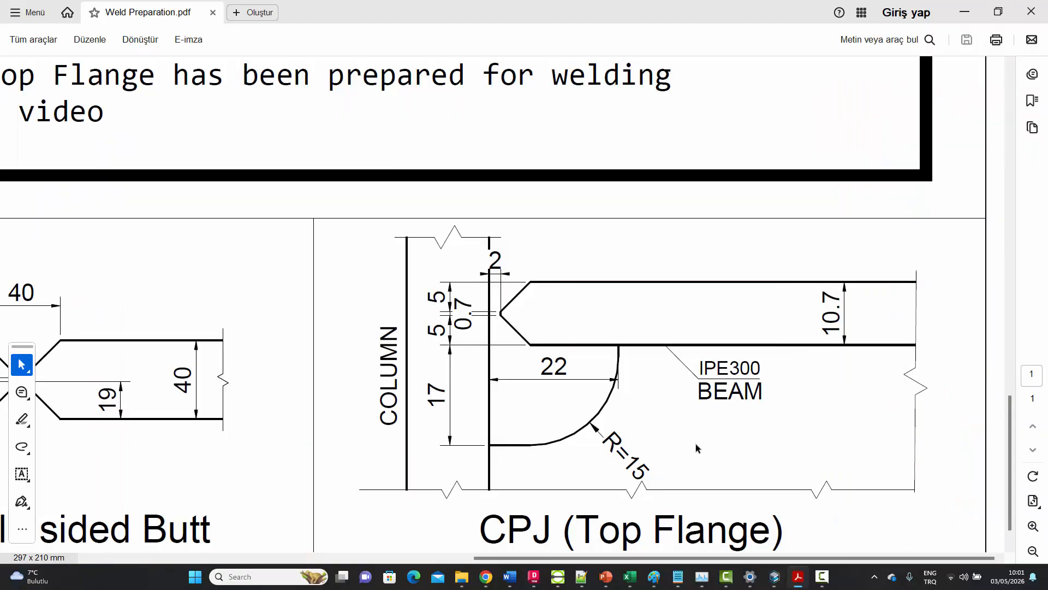